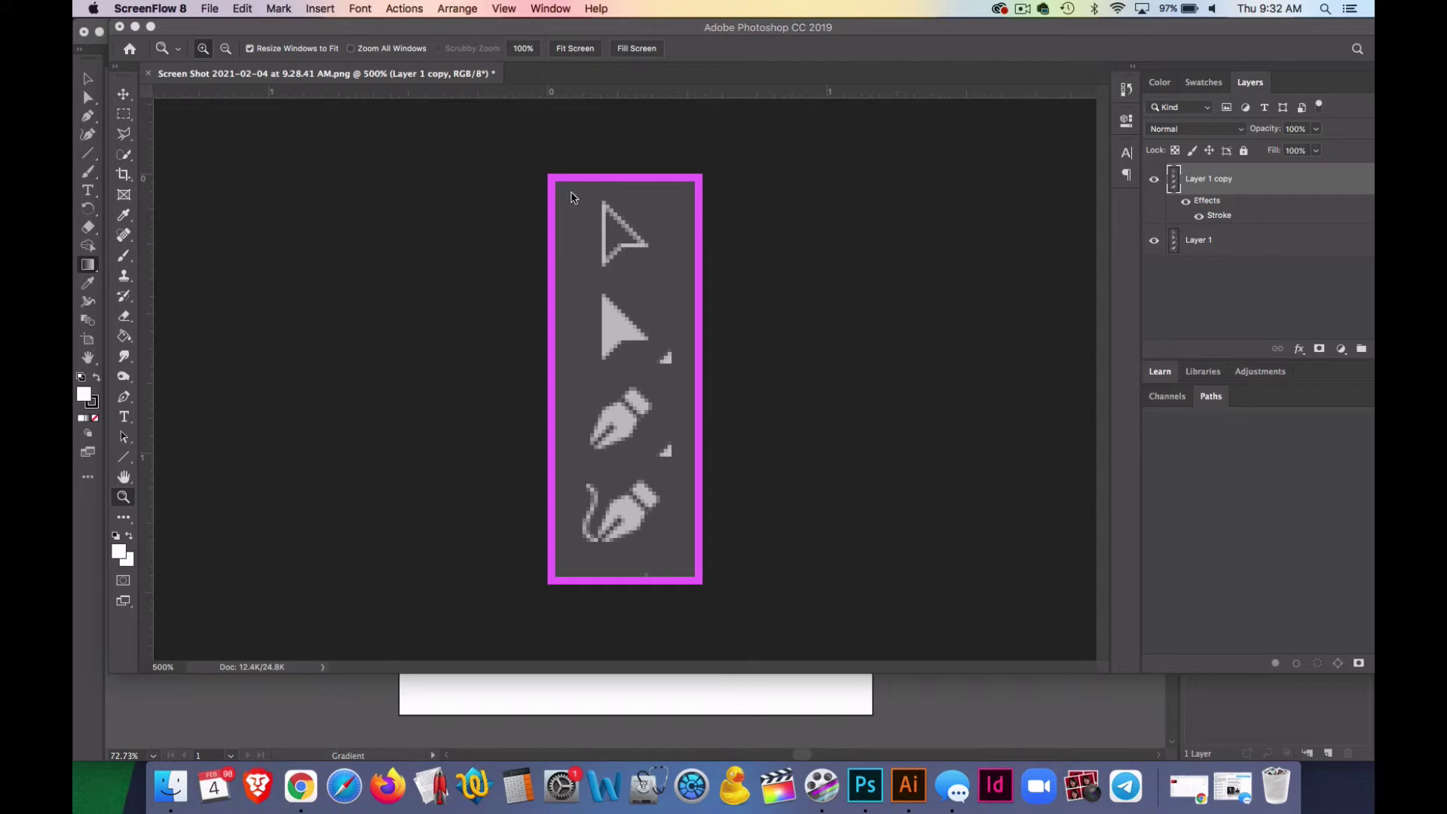
# Step: Minimise Photoshop to switch to Illustrator, pick the Pen tool and load the Essentials Classic workspace
pyautogui.click(137, 30)
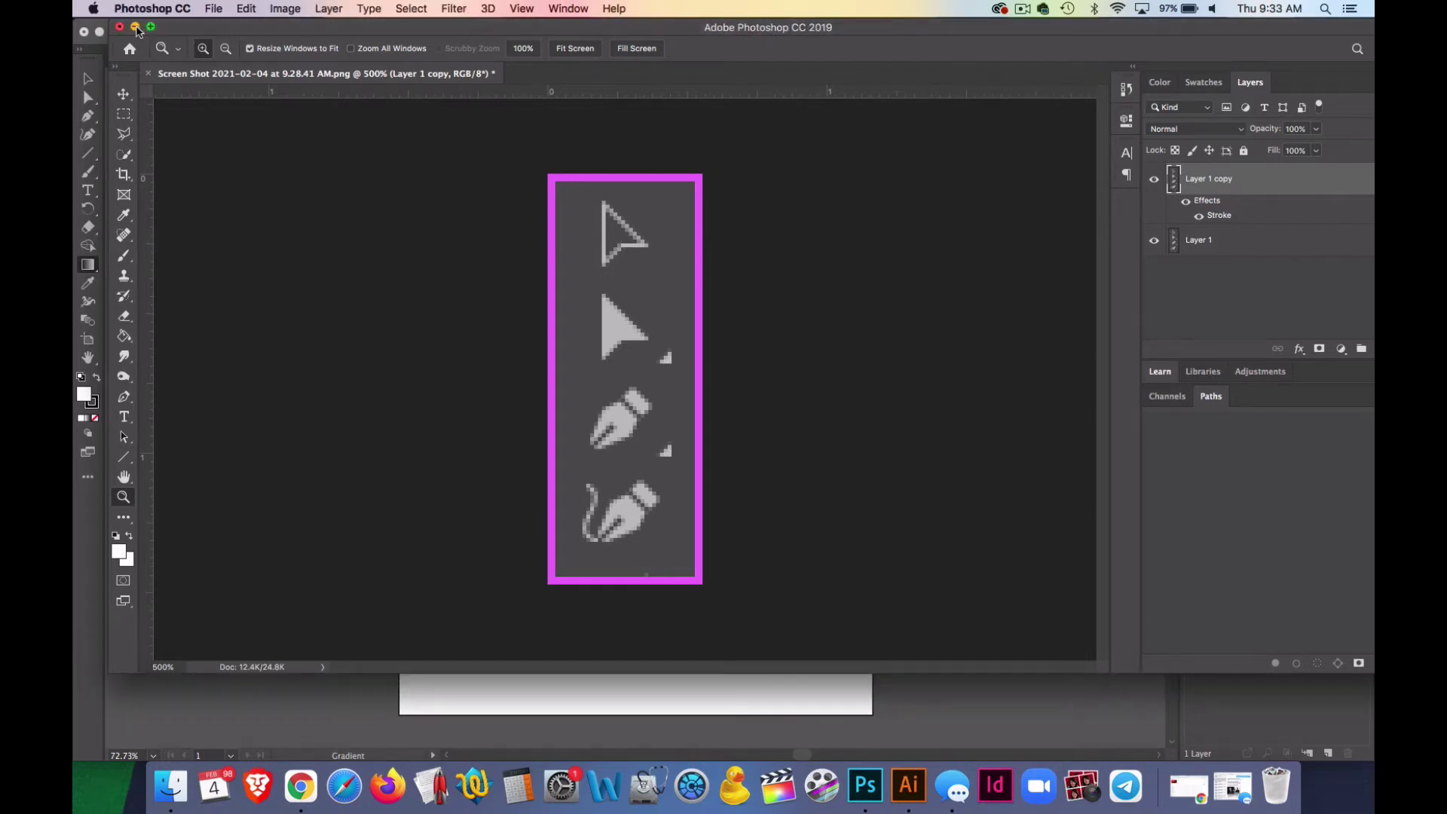
pyautogui.click(135, 29)
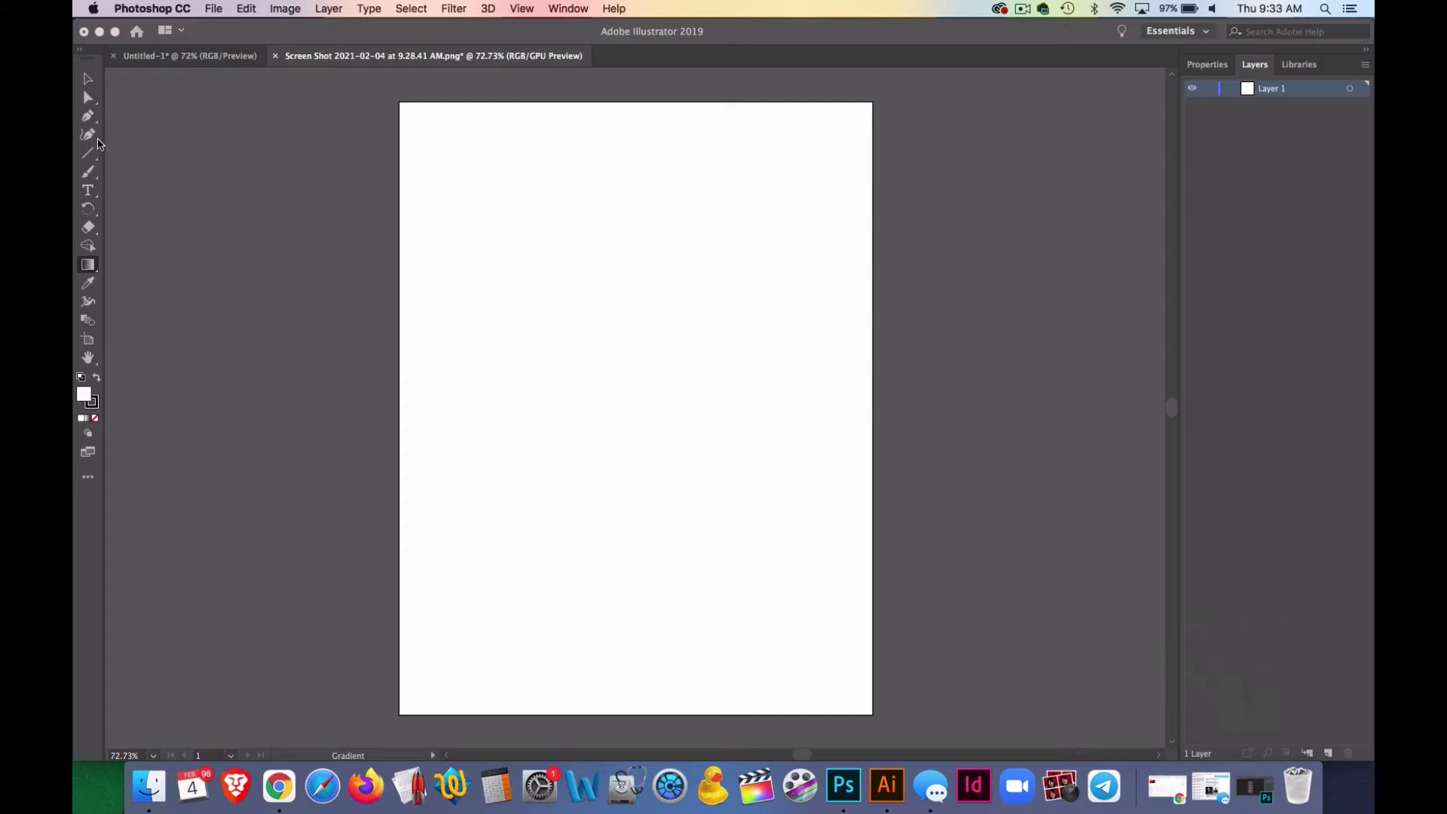
pyautogui.click(89, 120)
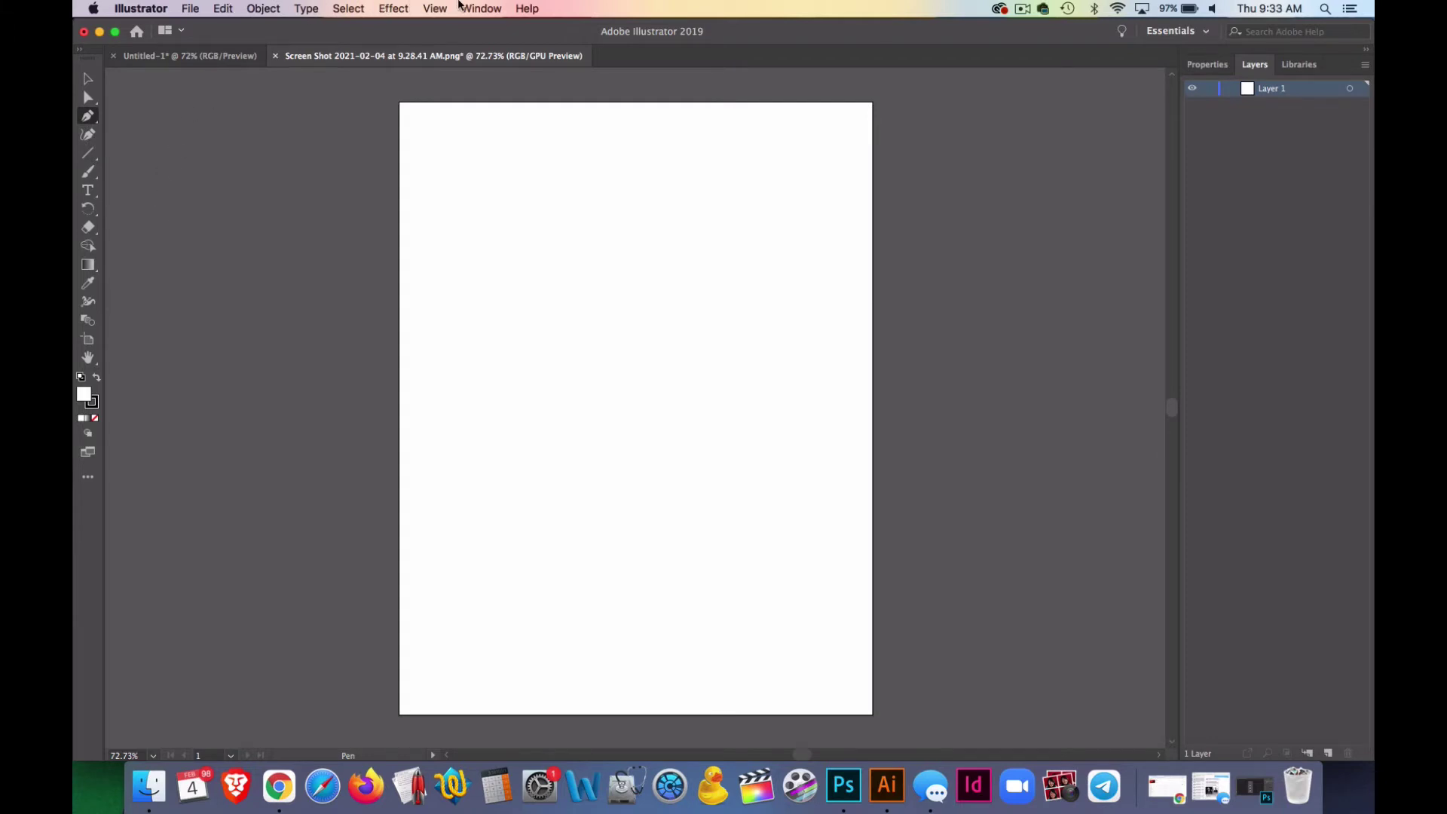
pyautogui.click(481, 8)
pyautogui.moveTo(501, 84)
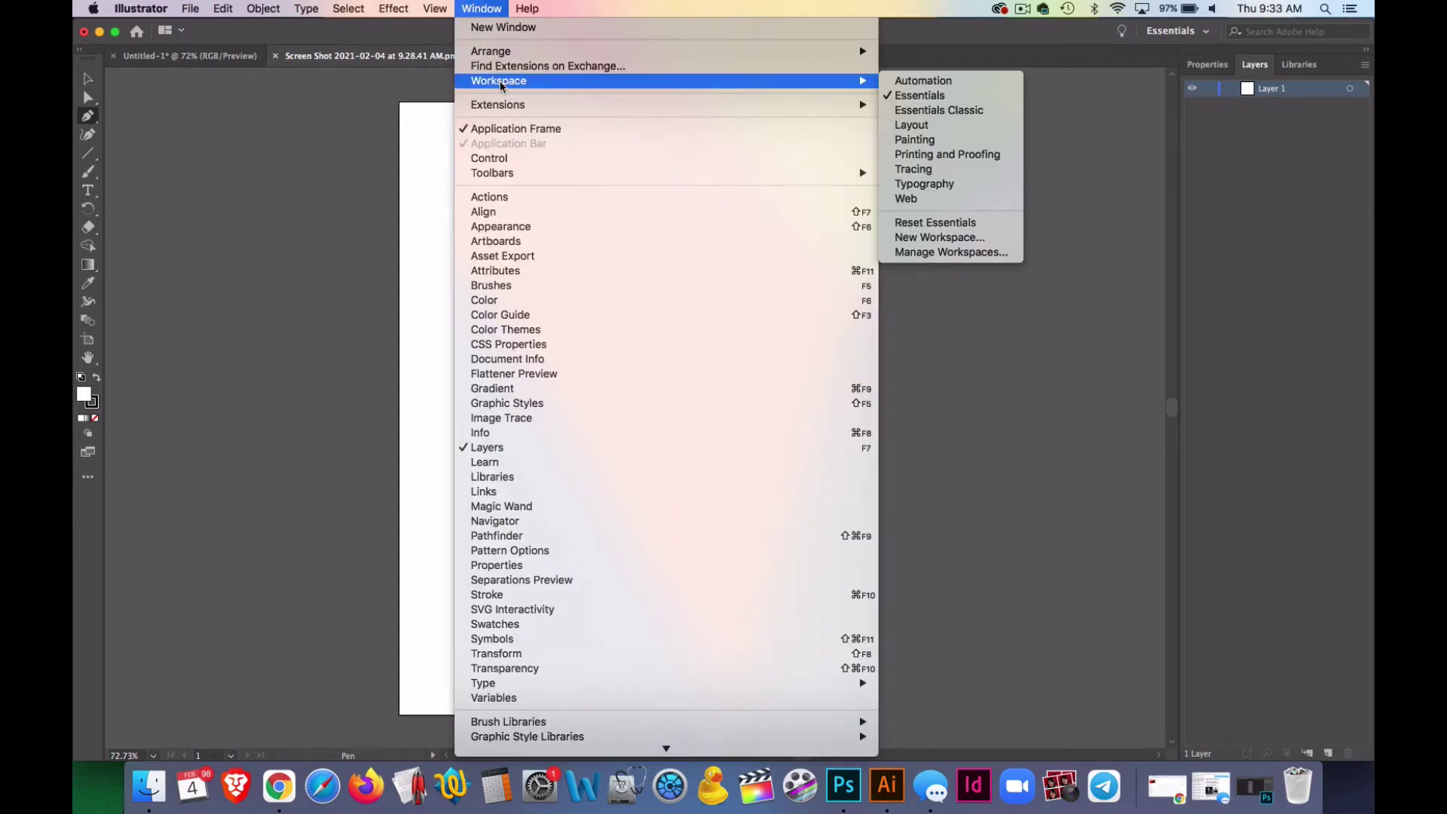
pyautogui.click(939, 110)
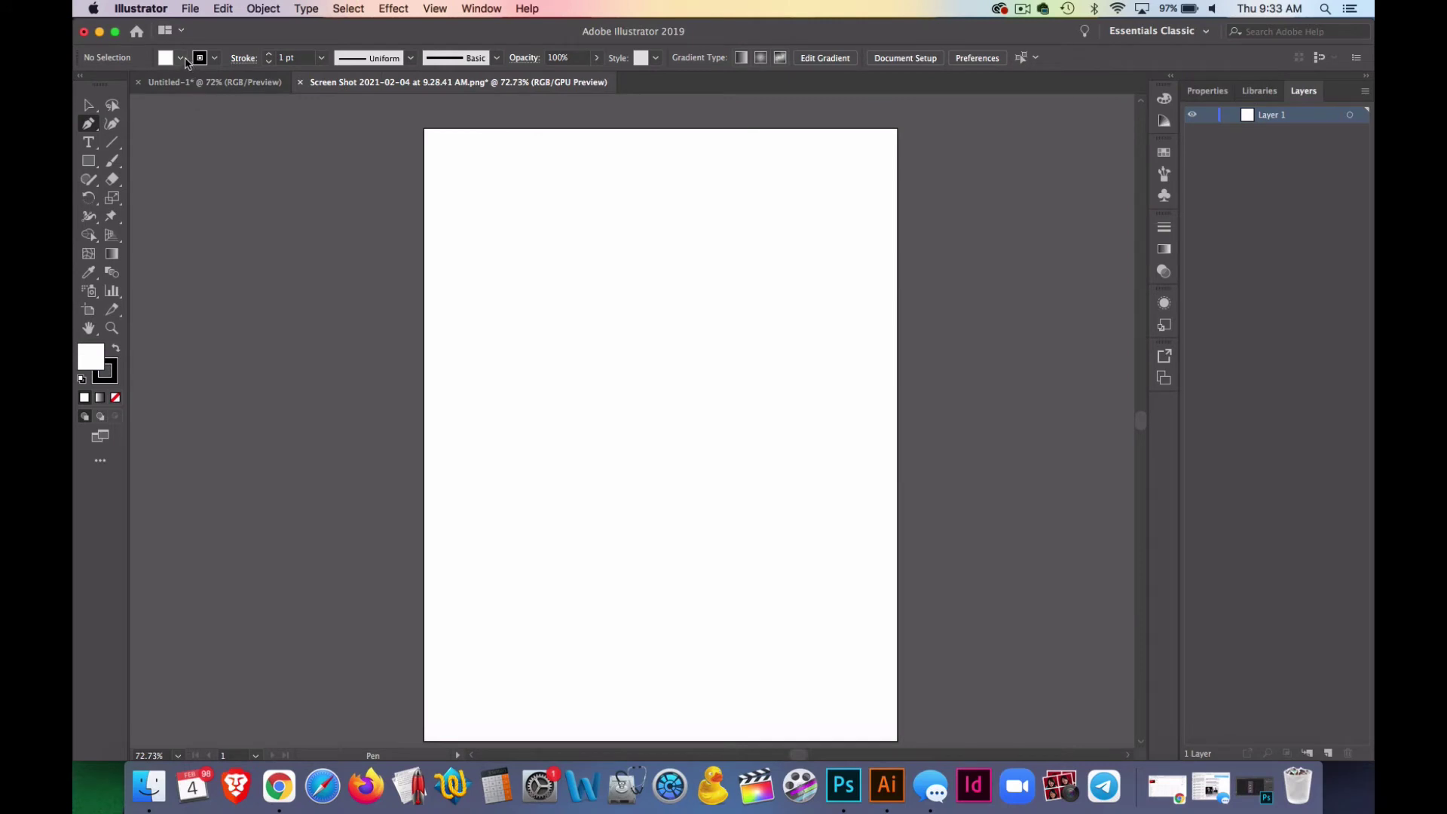
# Step: Set the fill to None and the stroke weight to 4 pt
pyautogui.click(182, 59)
pyautogui.click(83, 84)
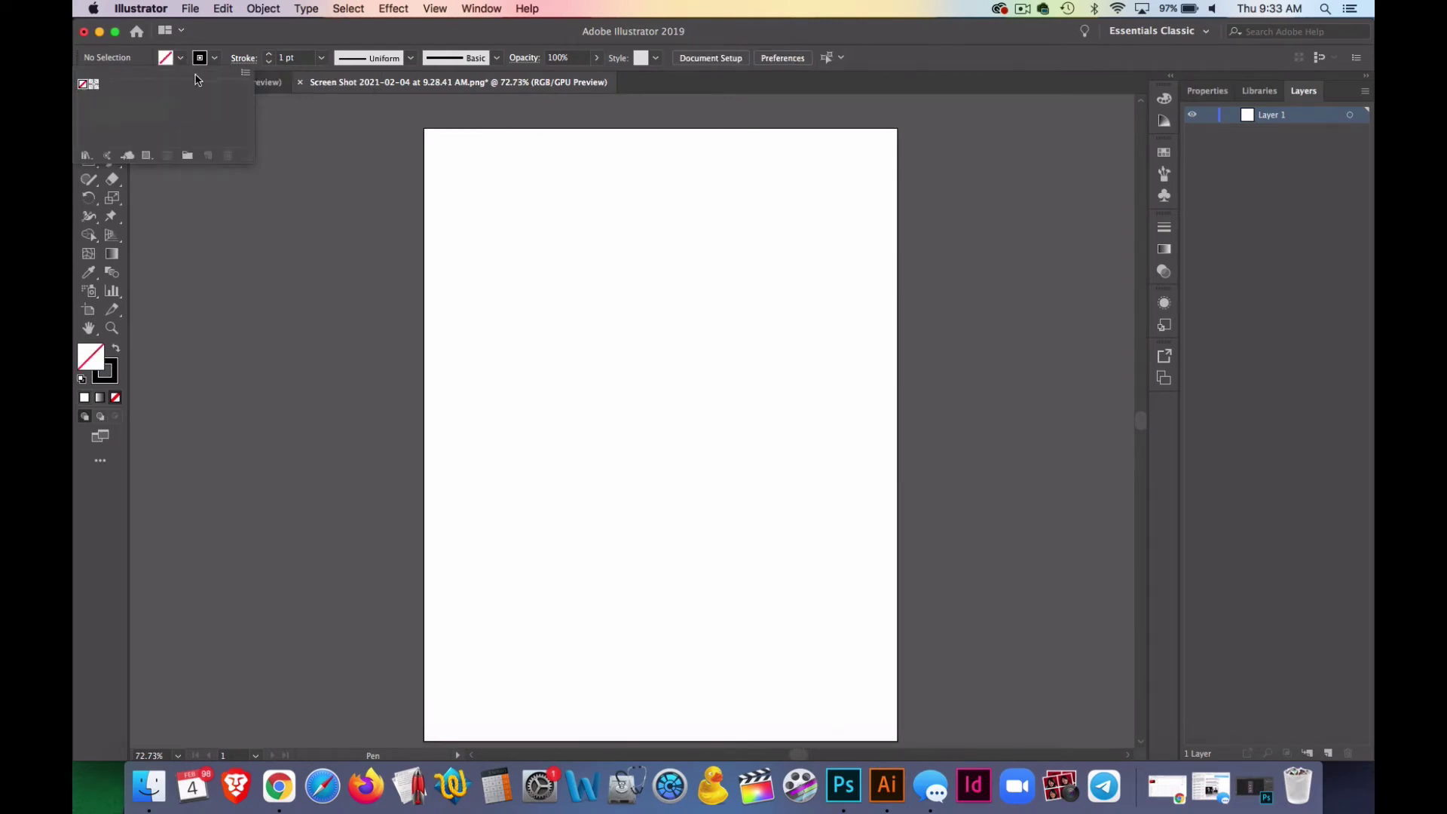
pyautogui.click(268, 151)
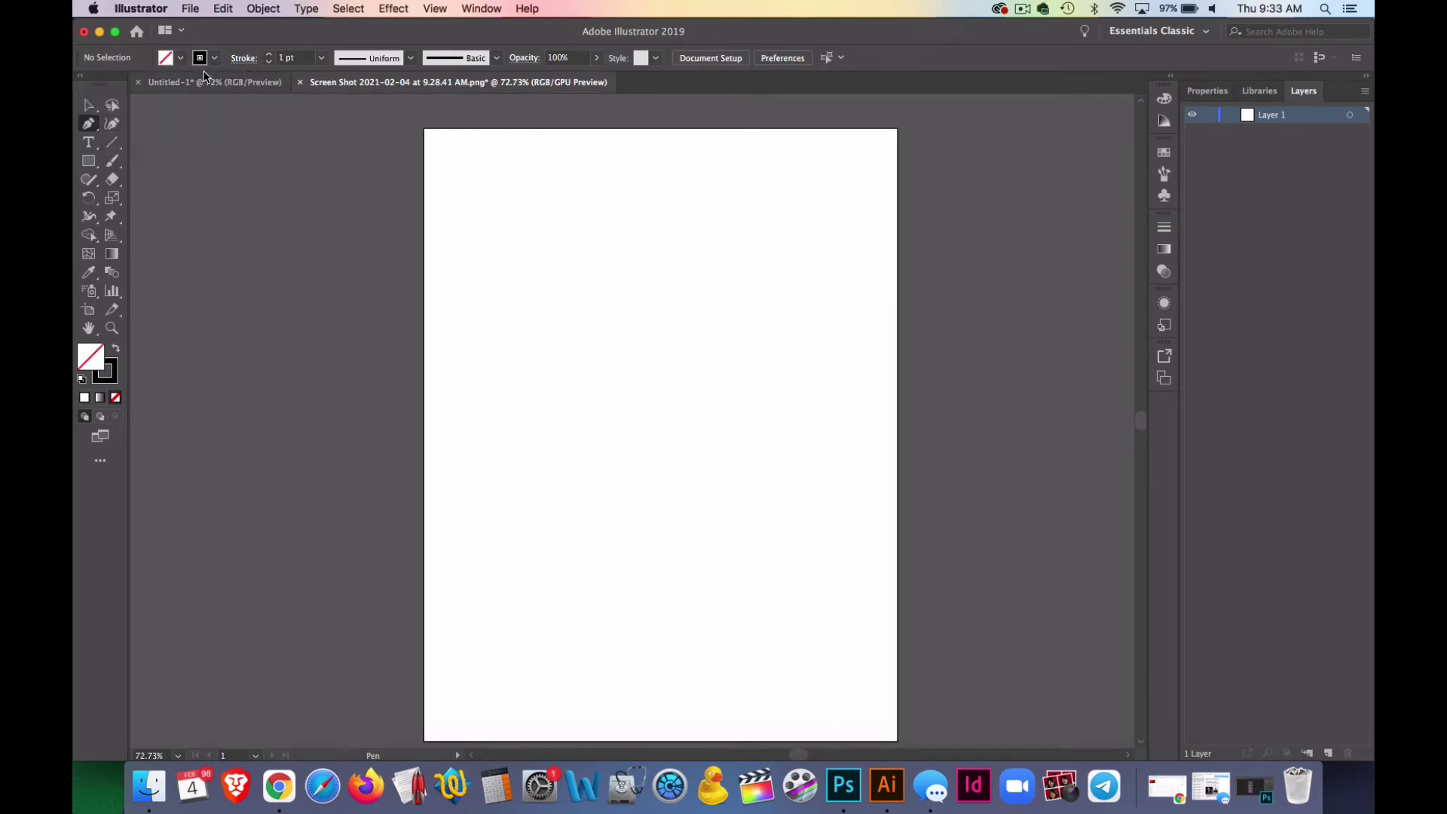
pyautogui.click(269, 55)
pyautogui.click(268, 55)
pyautogui.click(268, 55)
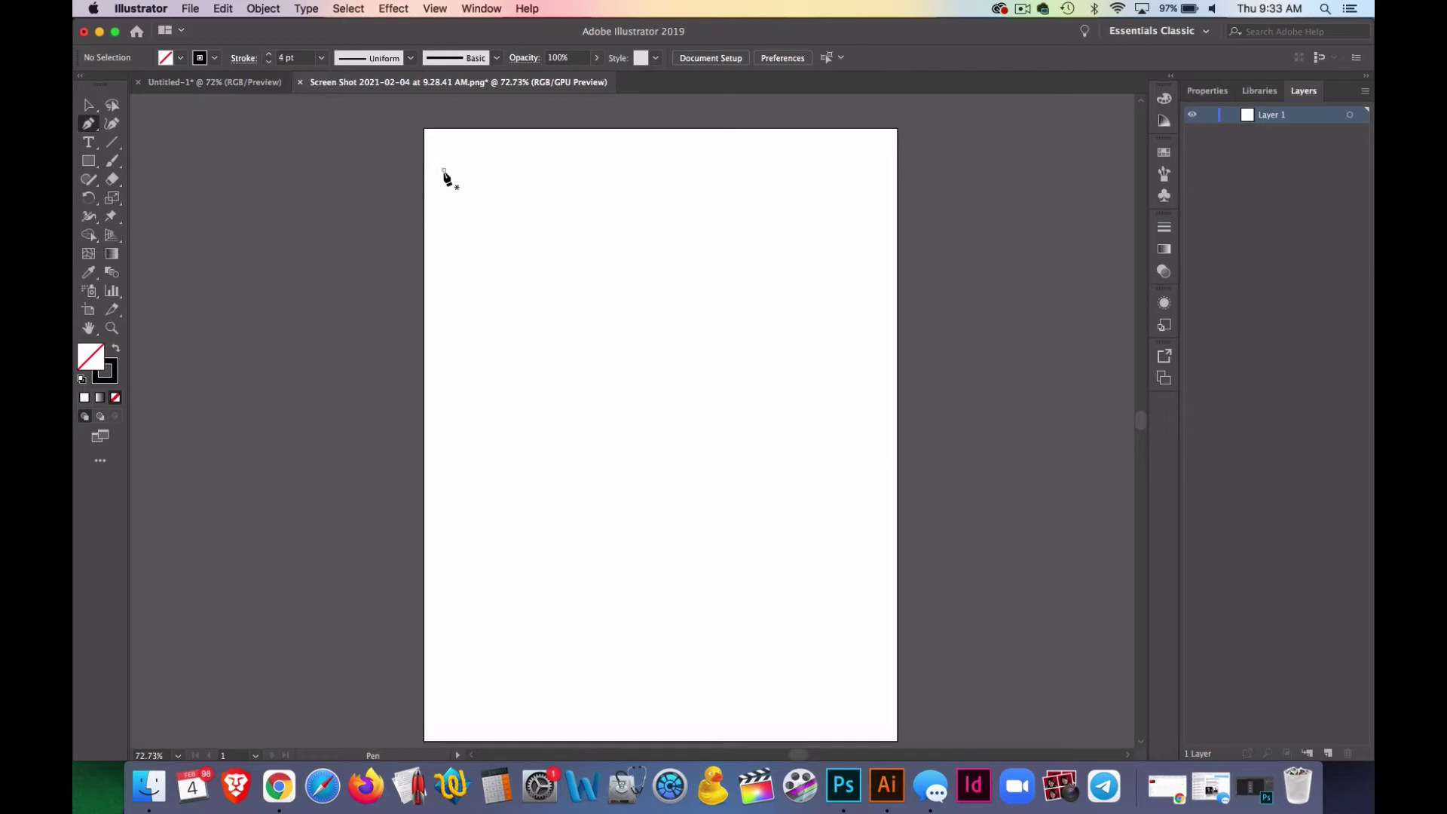
# Step: Draw a closed, flat four-sided shape about 5.3 in wide near the artboard's upper left with the Pen tool
pyautogui.click(443, 169)
pyautogui.click(443, 215)
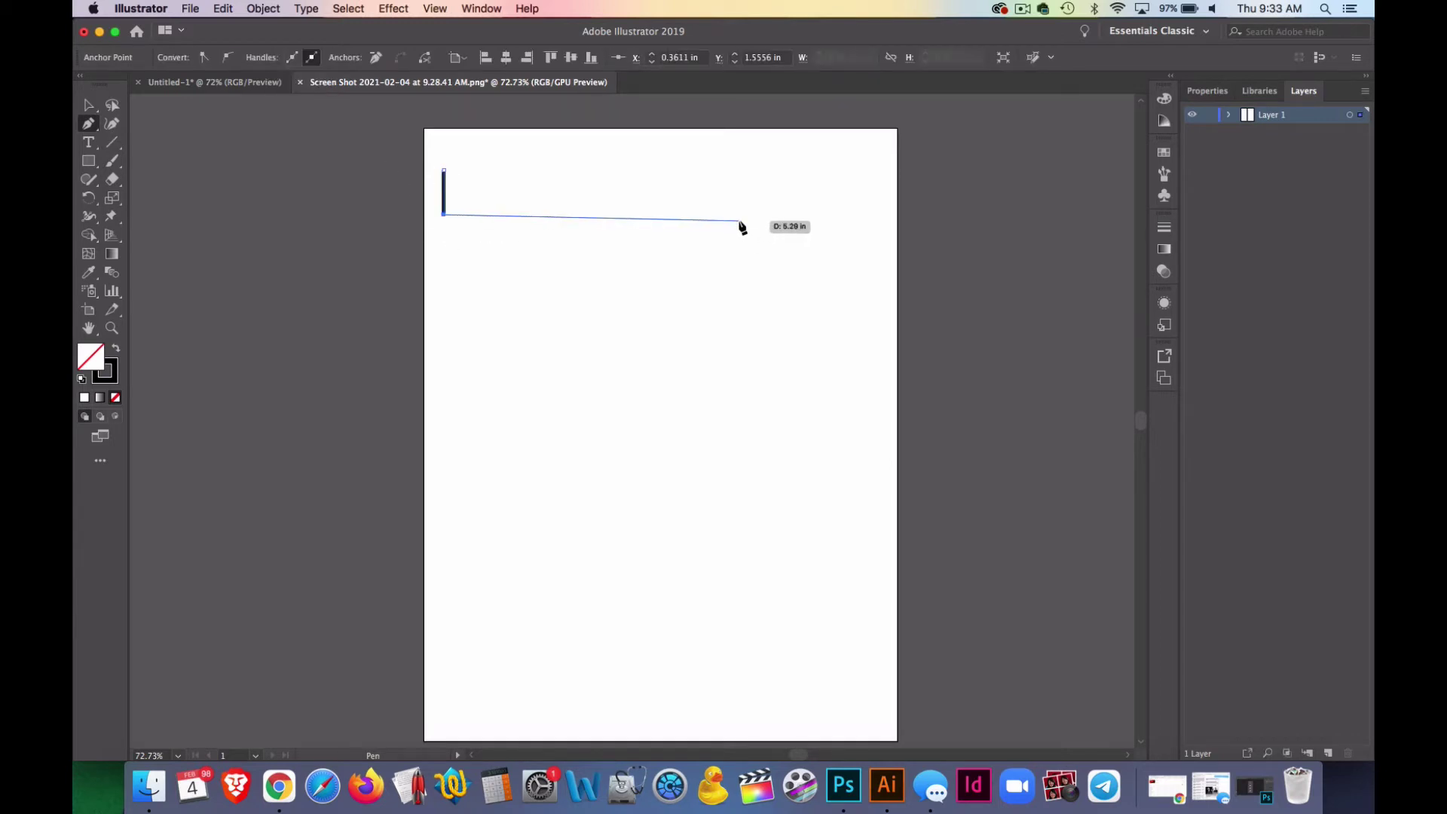
pyautogui.click(739, 220)
pyautogui.click(739, 178)
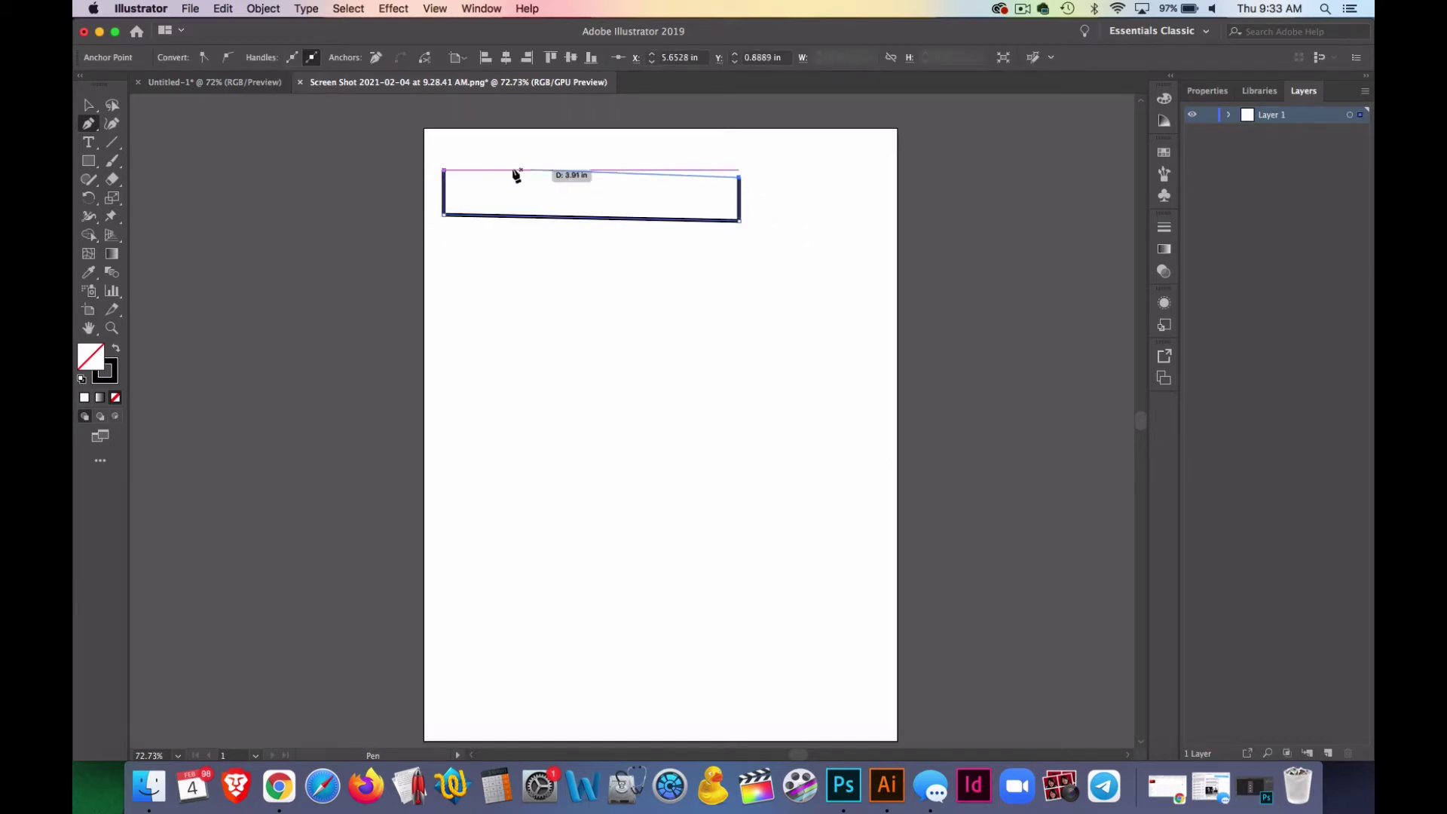
pyautogui.click(443, 170)
# Step: Draw a closed, roughly circular shape just right of and below the rectangle with the Curvature tool
pyautogui.click(111, 123)
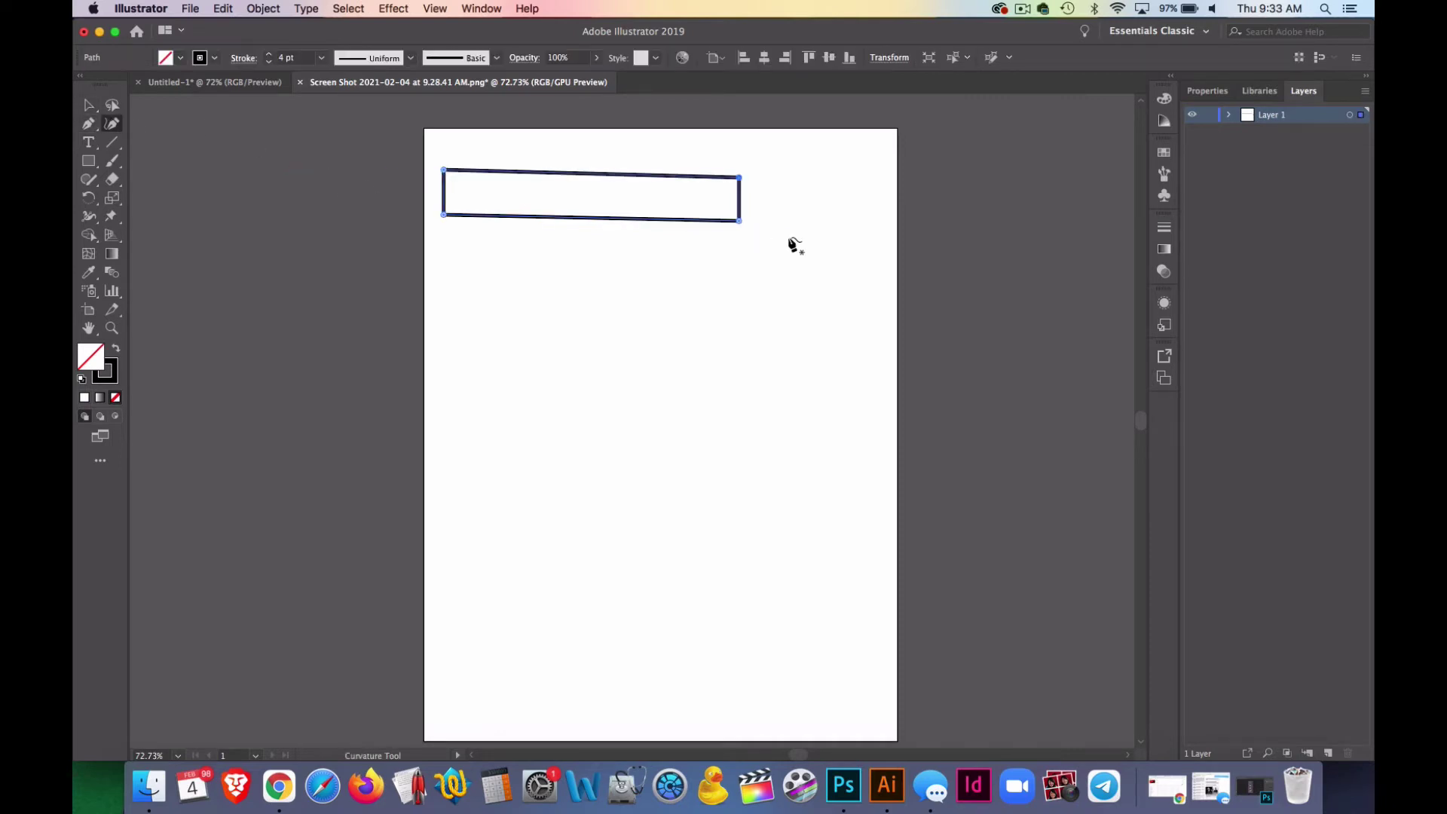
pyautogui.click(833, 263)
pyautogui.click(802, 309)
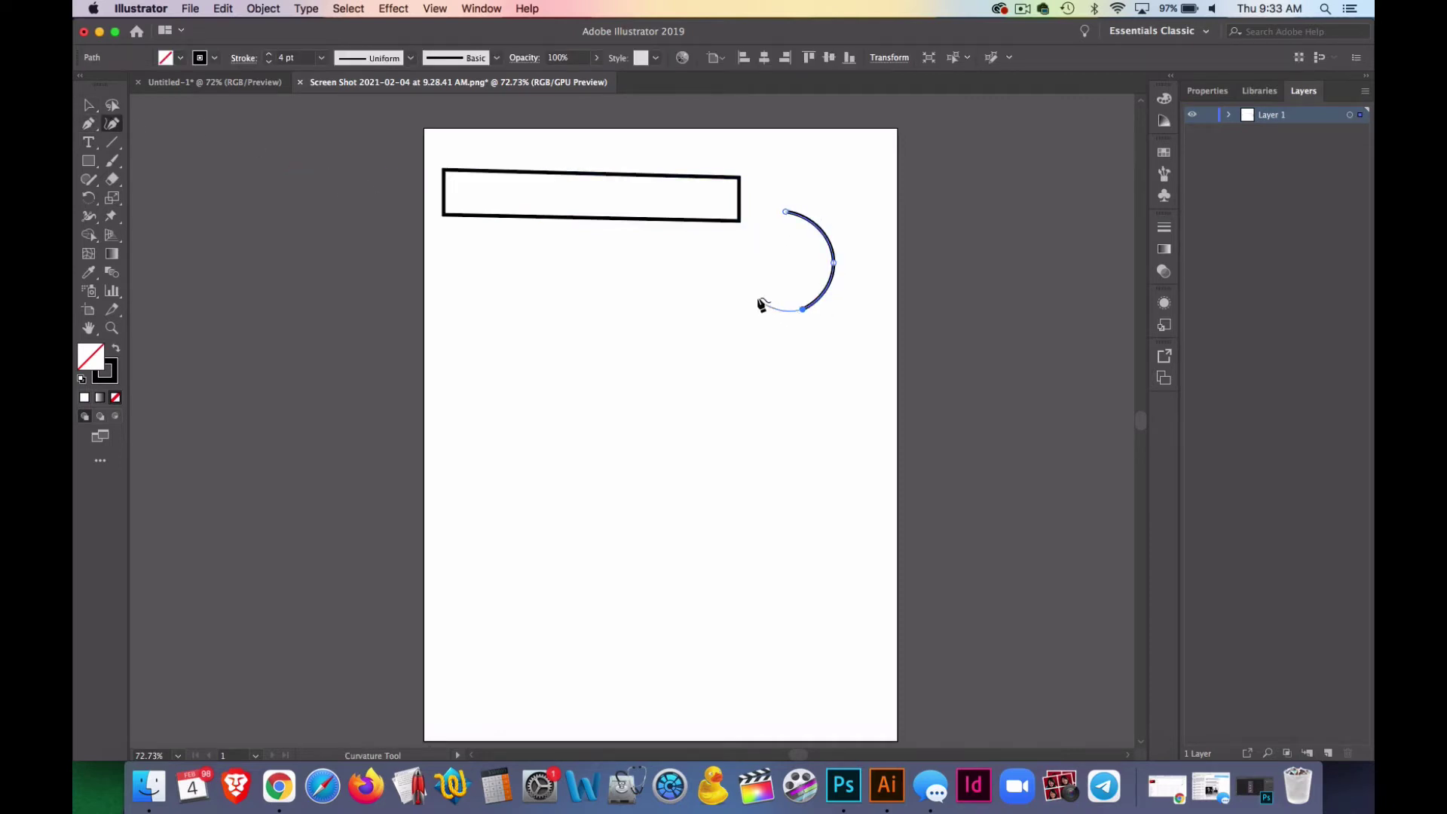
pyautogui.click(760, 302)
pyautogui.click(751, 252)
pyautogui.click(783, 214)
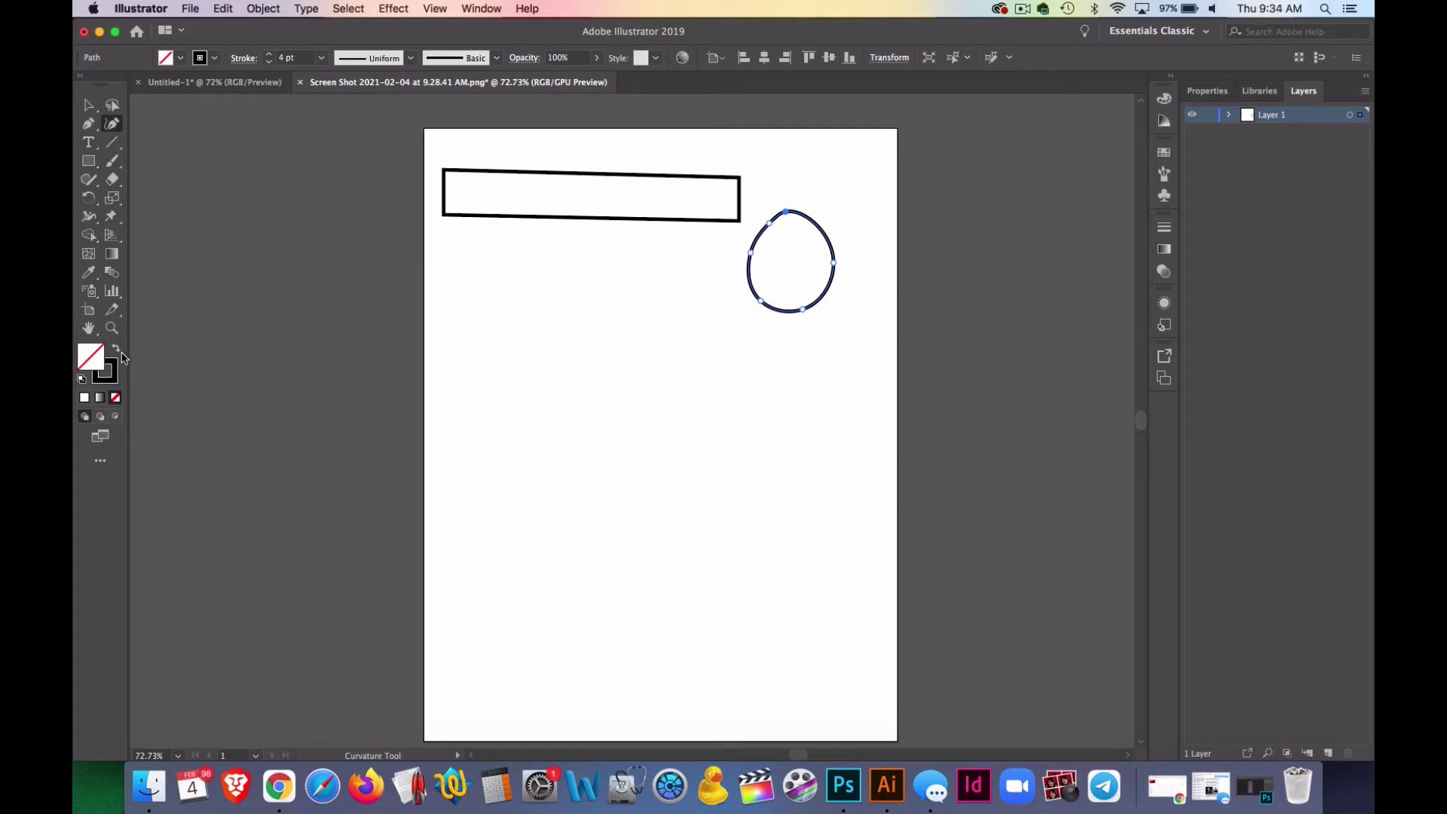
# Step: Try a pointed outline below the rectangle with straight Pen segments, continuing its right end with a Curvature tool point
pyautogui.click(111, 327)
pyautogui.click(677, 404)
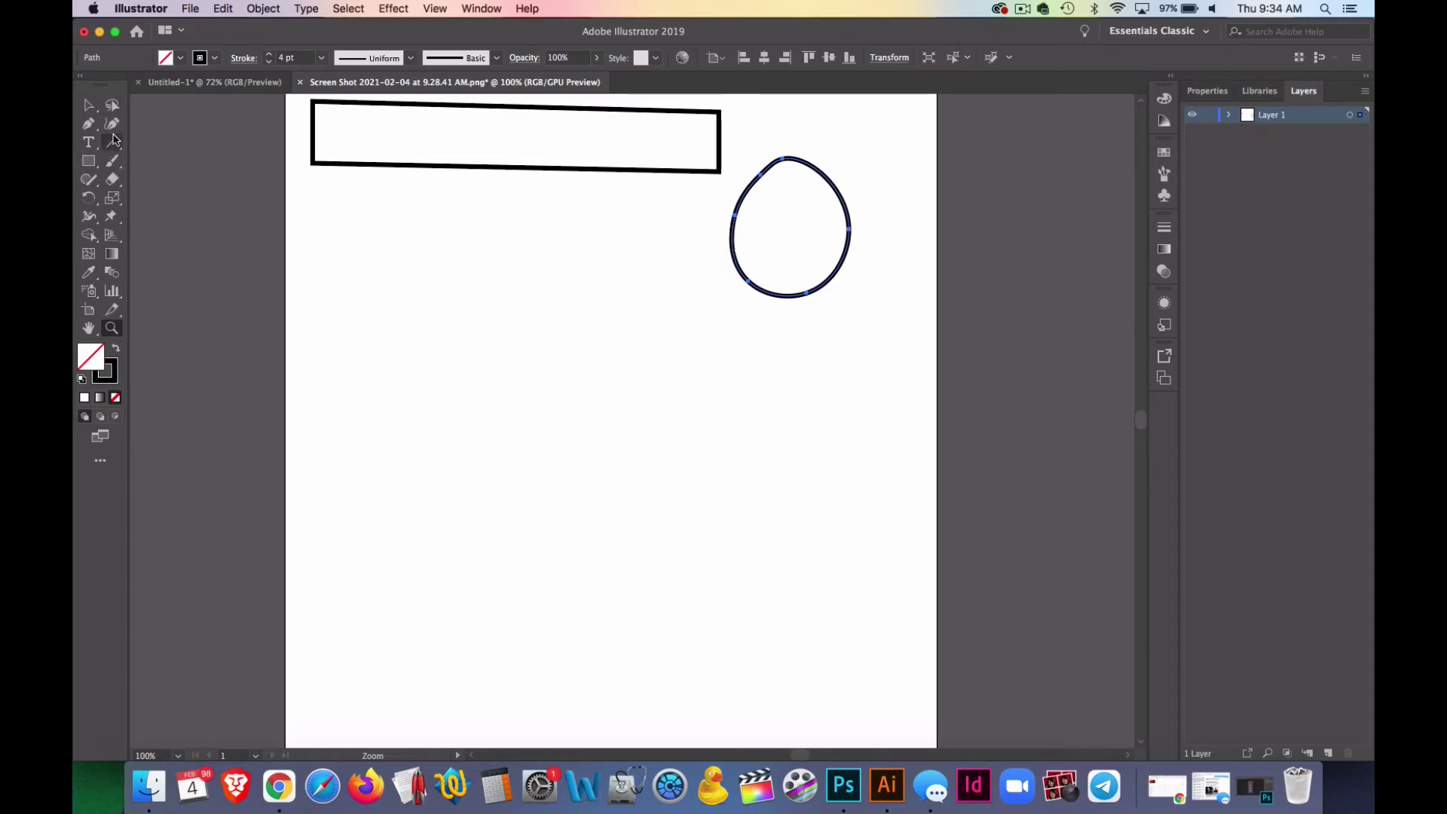
pyautogui.click(88, 123)
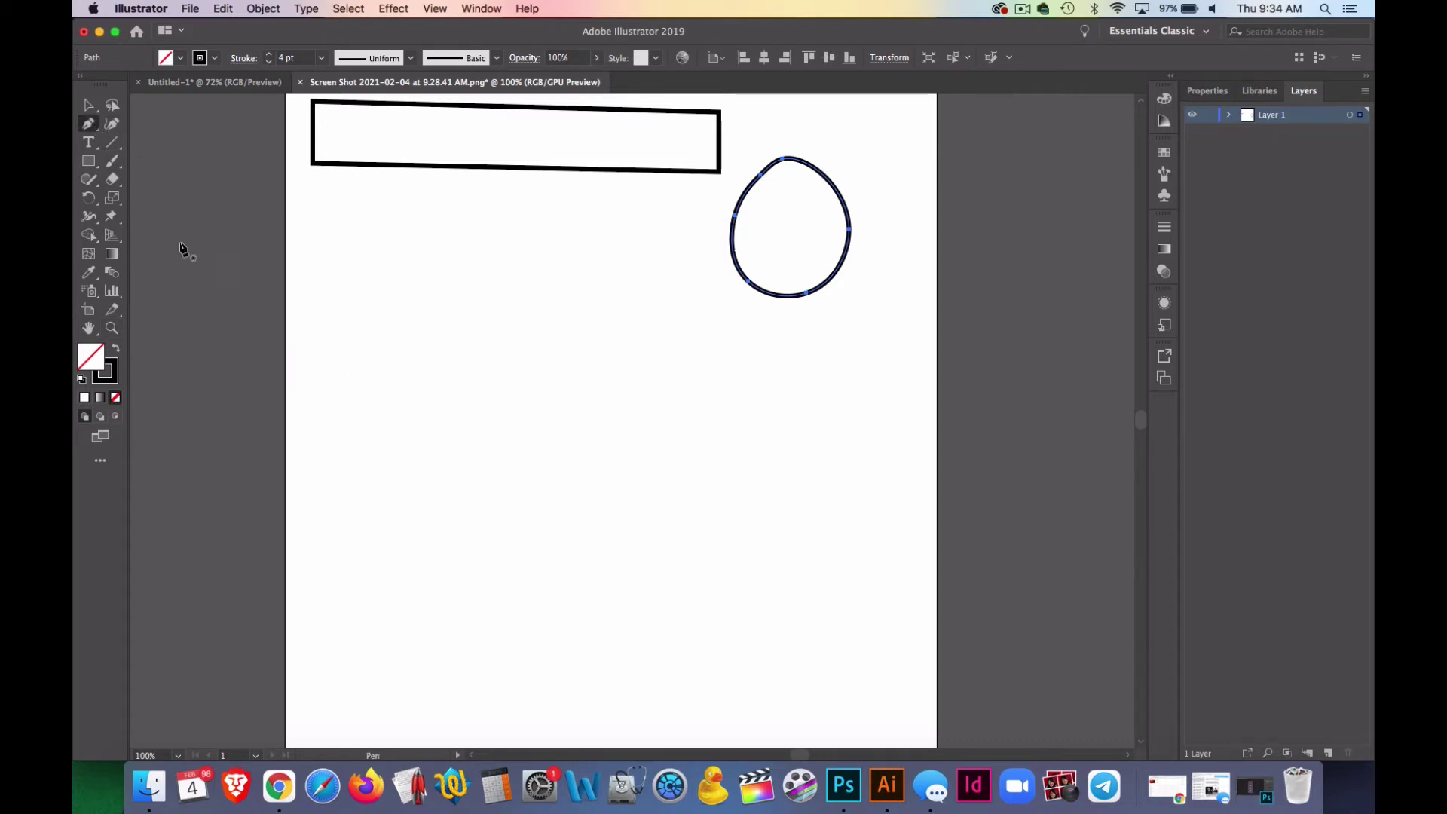
pyautogui.click(407, 334)
pyautogui.click(341, 381)
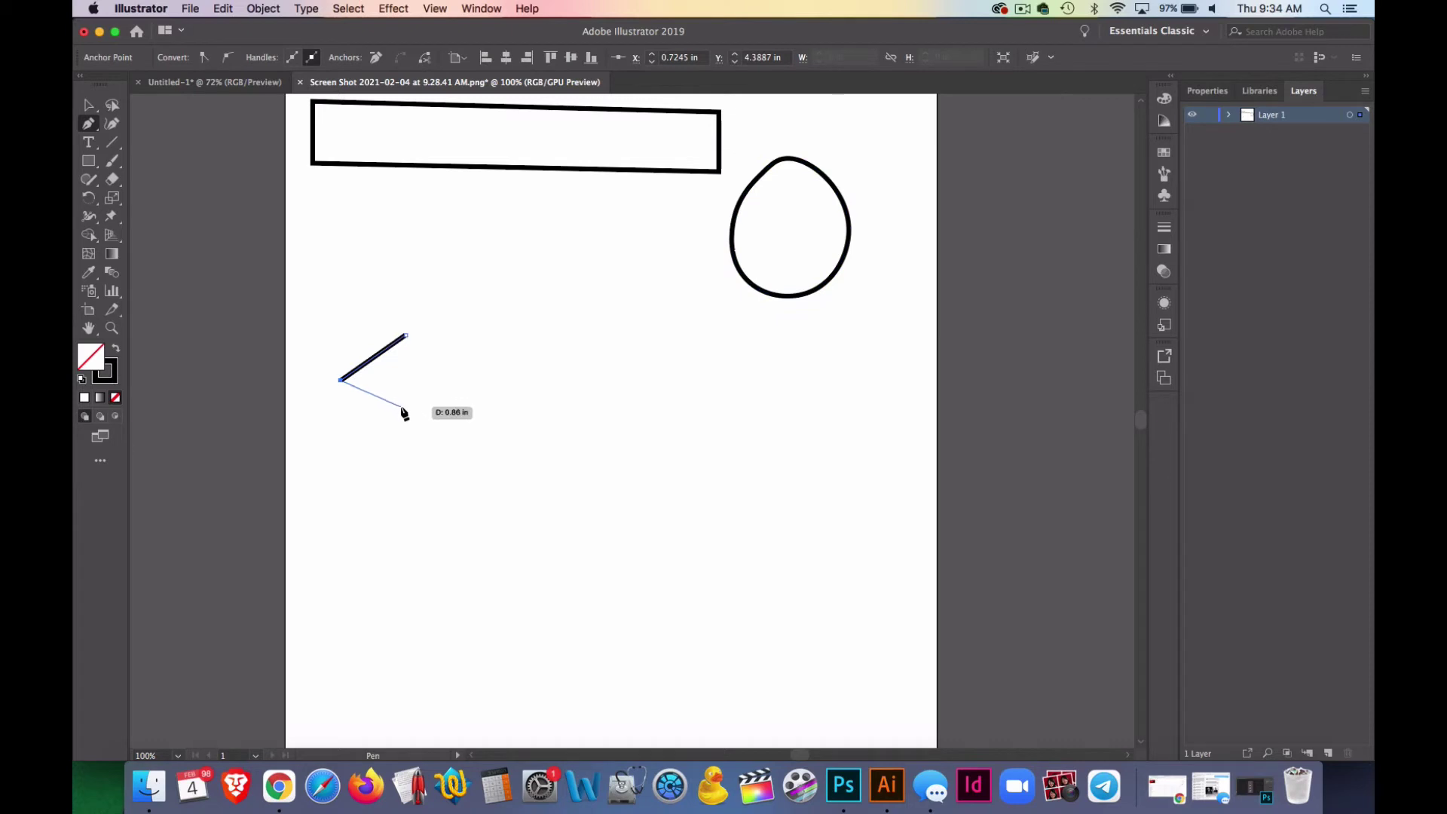
pyautogui.click(400, 407)
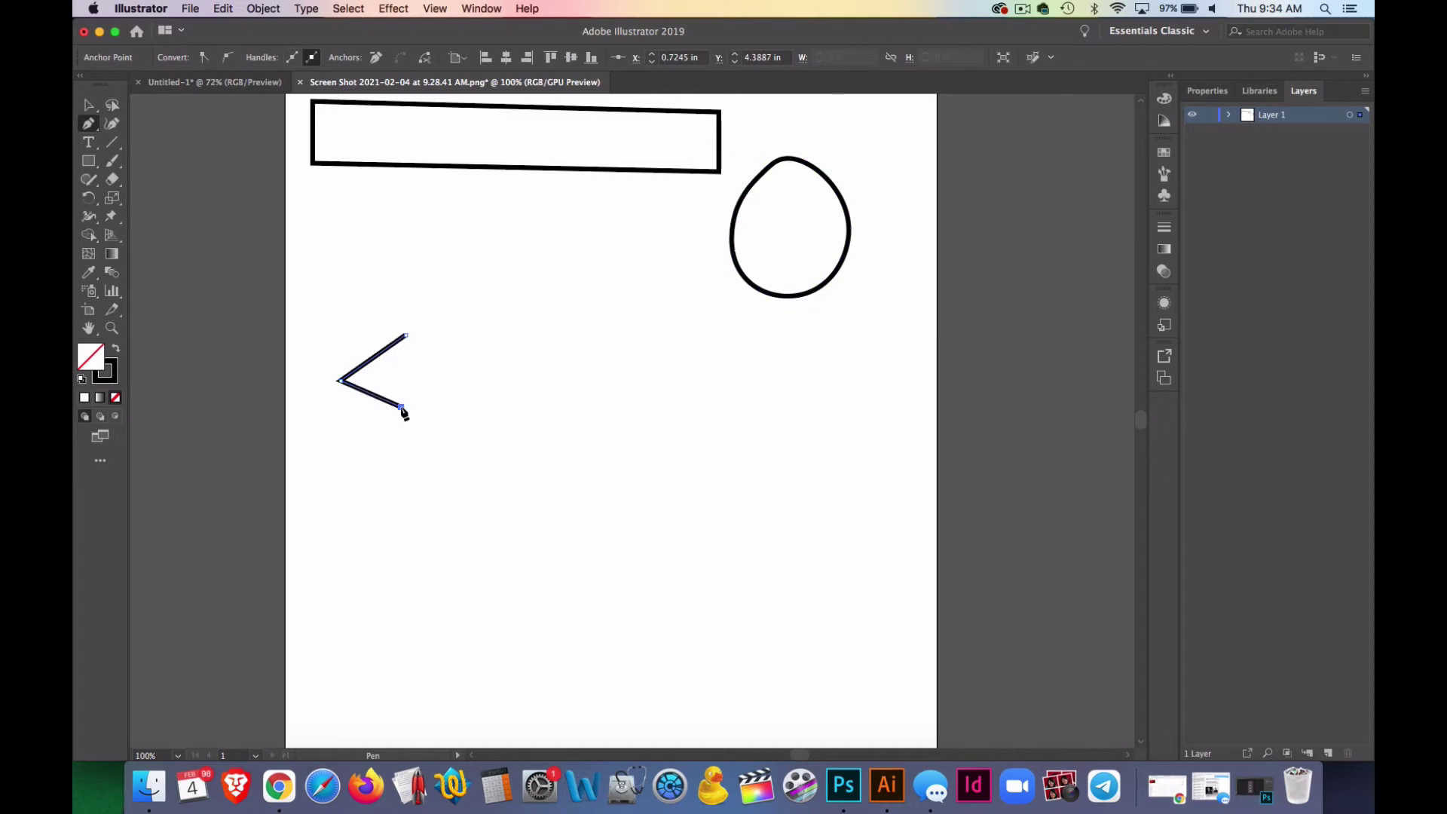
pyautogui.click(701, 412)
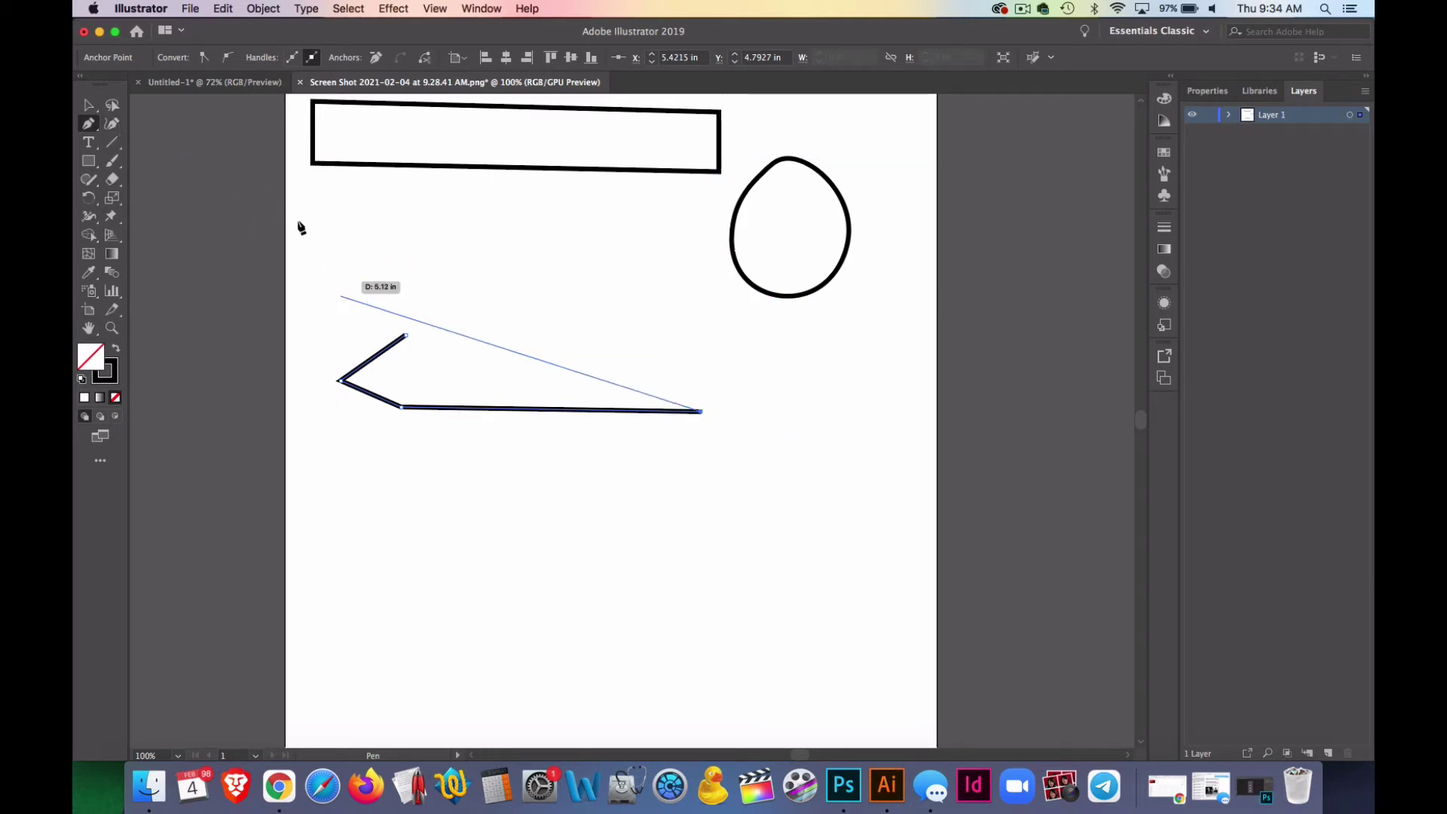
pyautogui.click(119, 129)
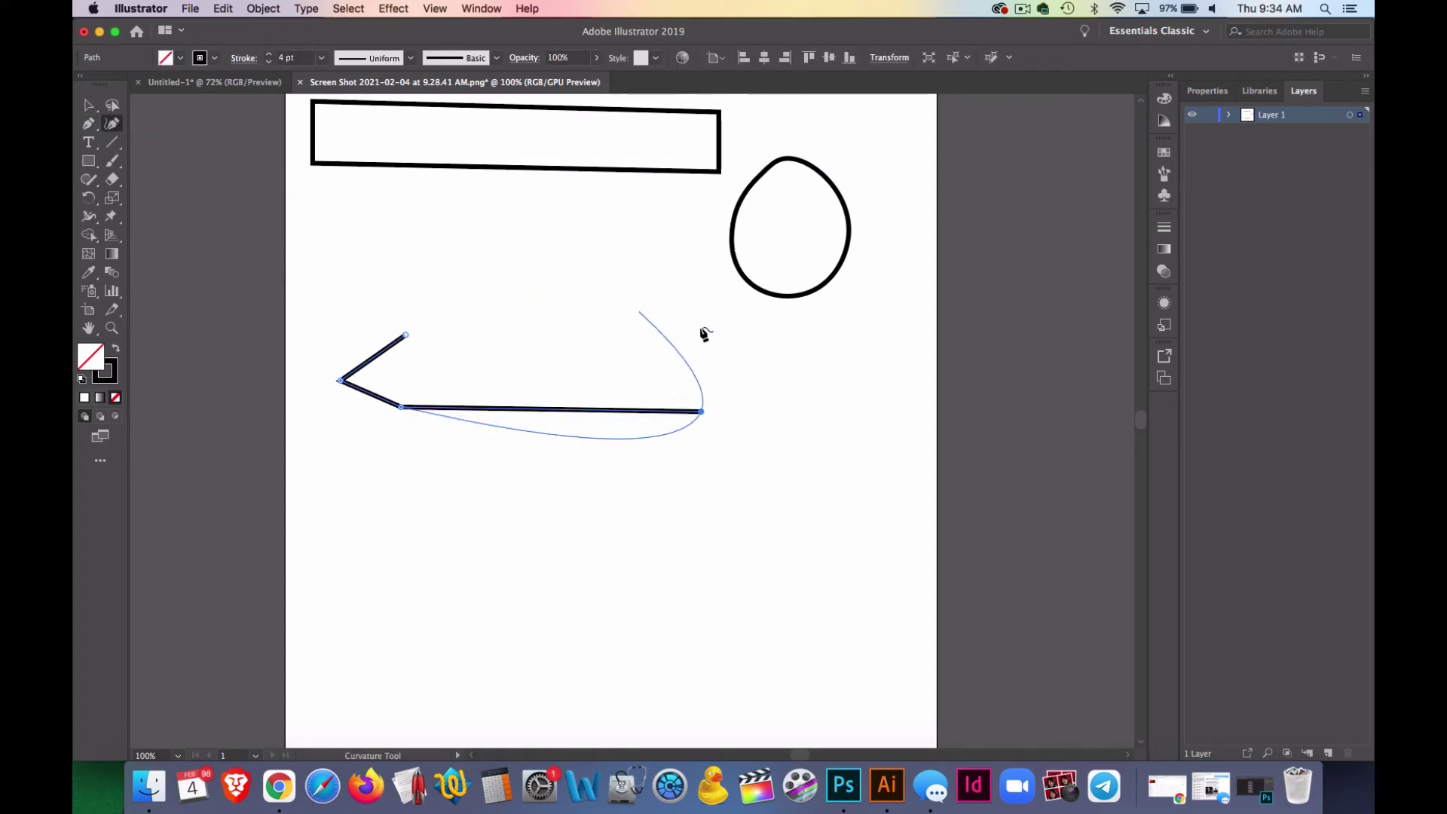
pyautogui.click(746, 334)
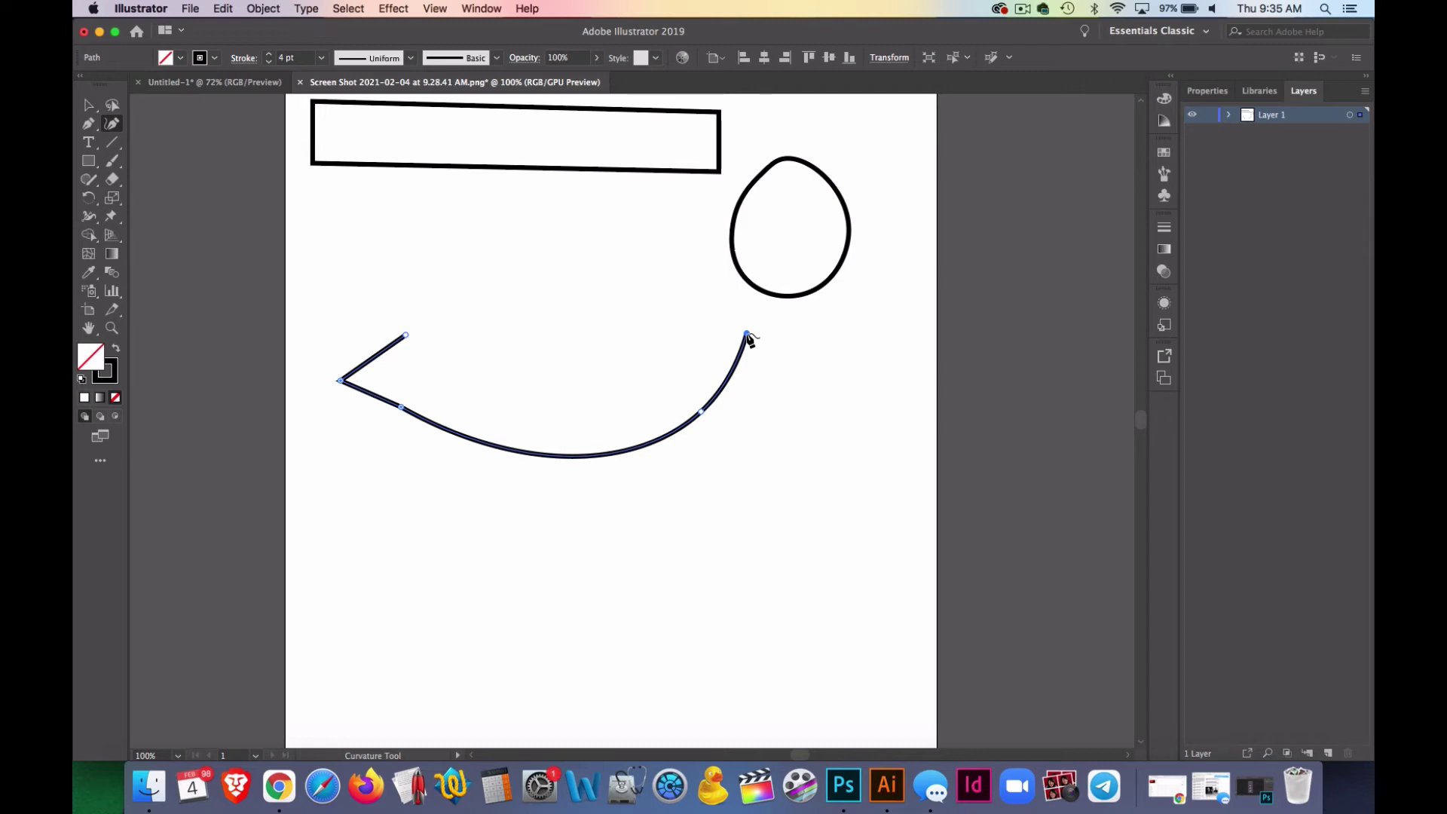
# Step: Delete the trial outline below the rectangle completely
pyautogui.press('BackSpace')
pyautogui.press('BackSpace')
pyautogui.press('BackSpace')
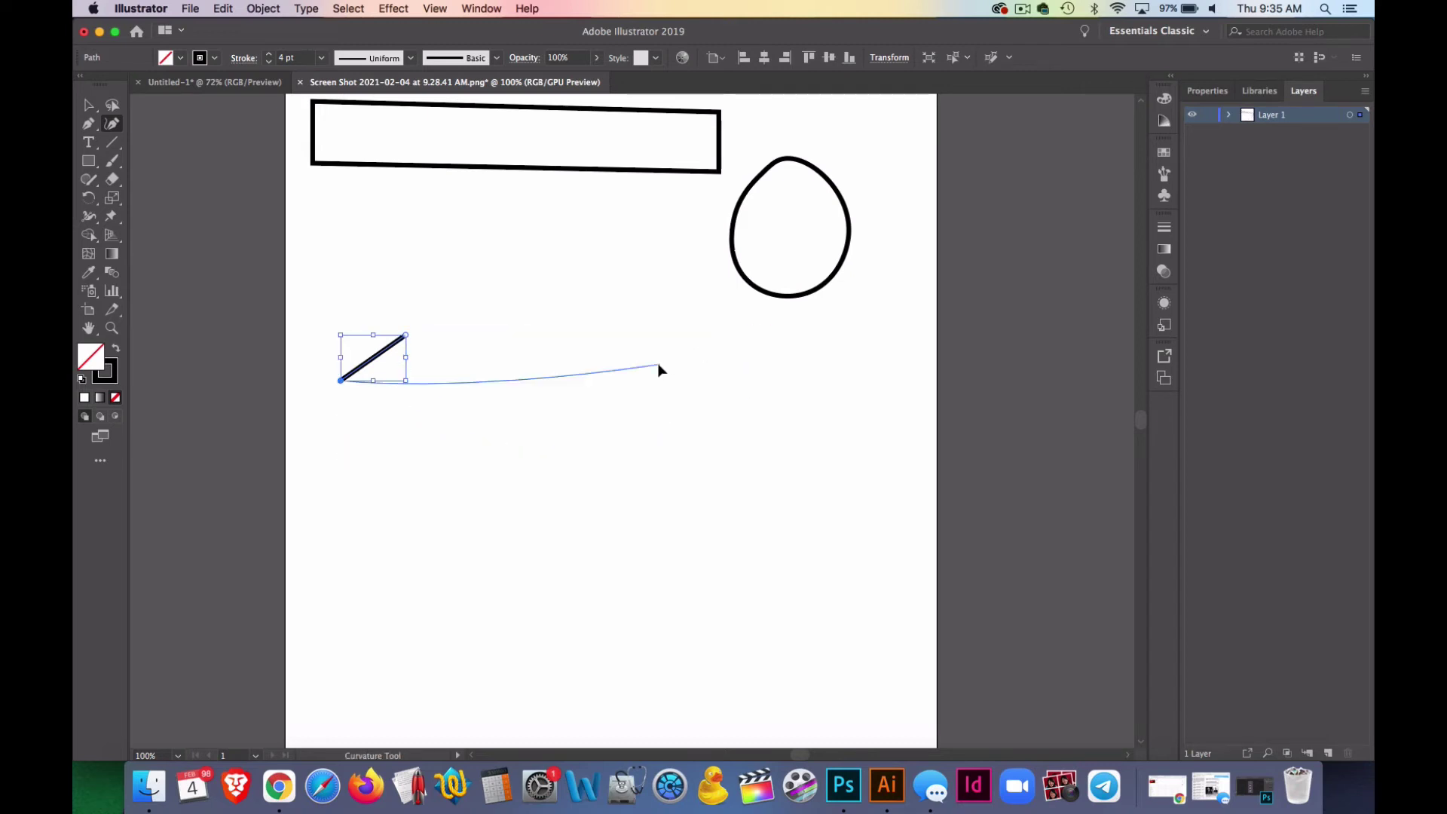
pyautogui.press('BackSpace')
# Step: Draw a left-pointing tip with the Pen tool and extend its lower end with a straight edge about 3.7 in long
pyautogui.press('p')
pyautogui.click(422, 342)
pyautogui.click(357, 374)
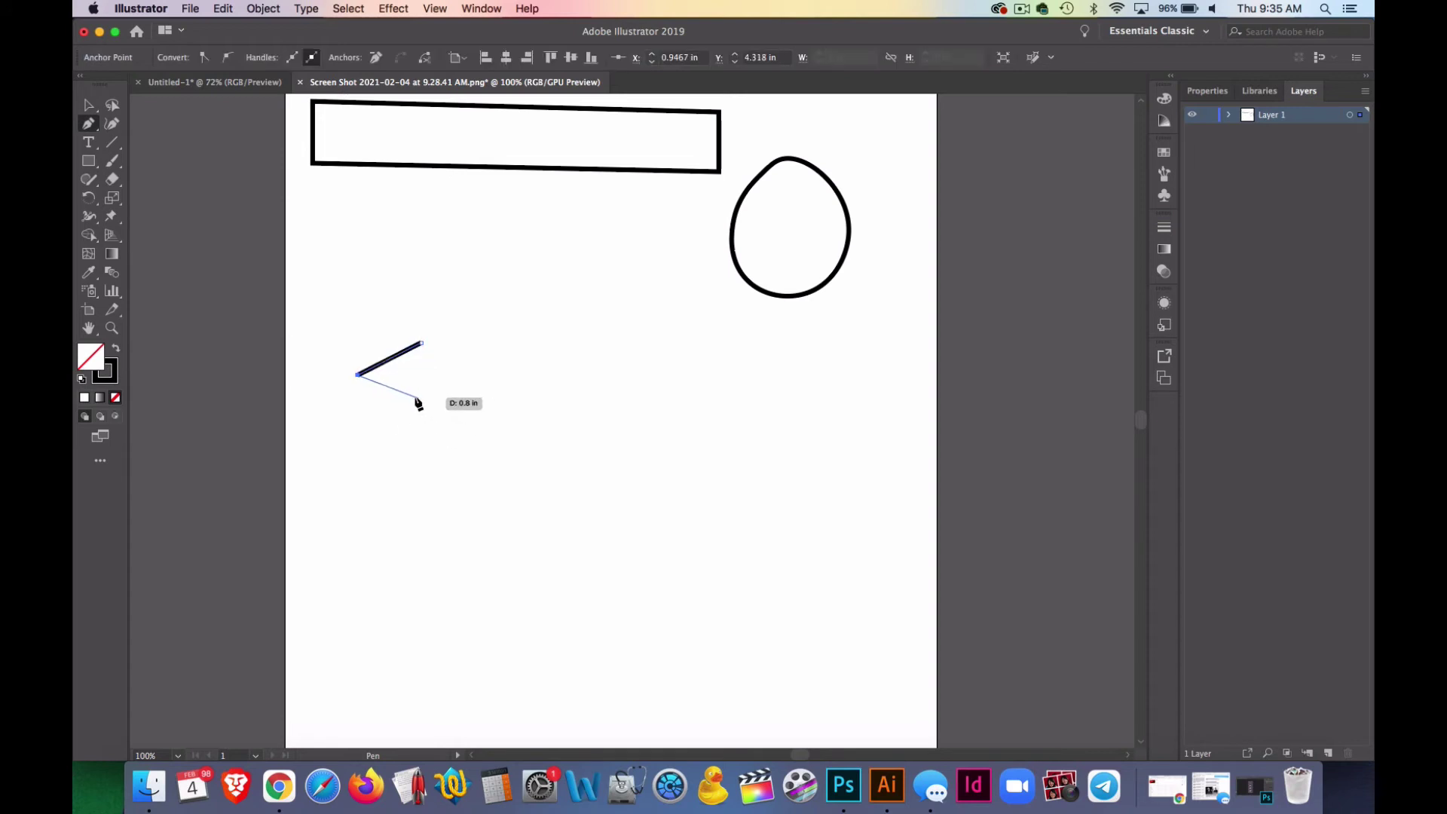
pyautogui.click(415, 396)
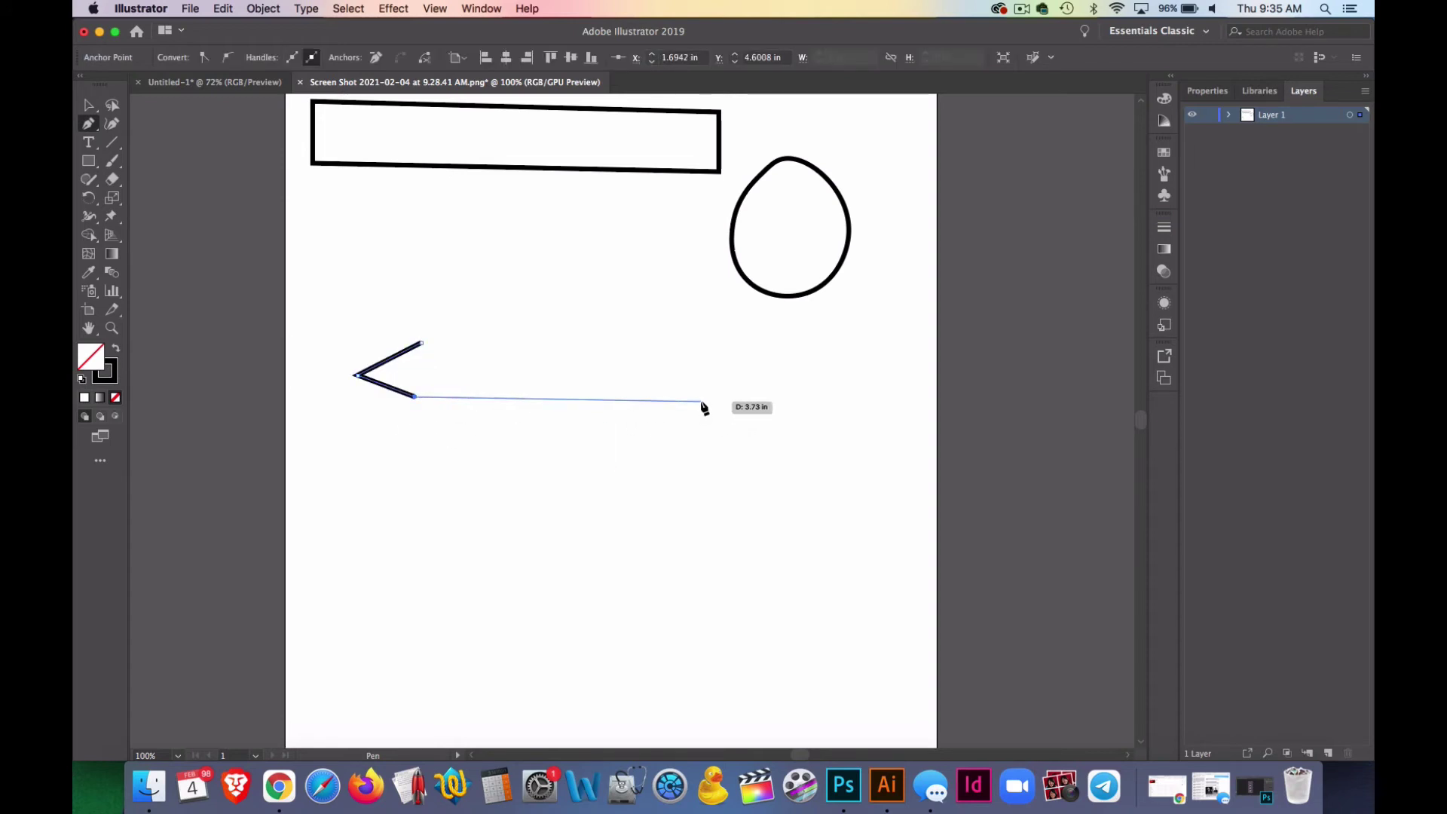
pyautogui.click(701, 402)
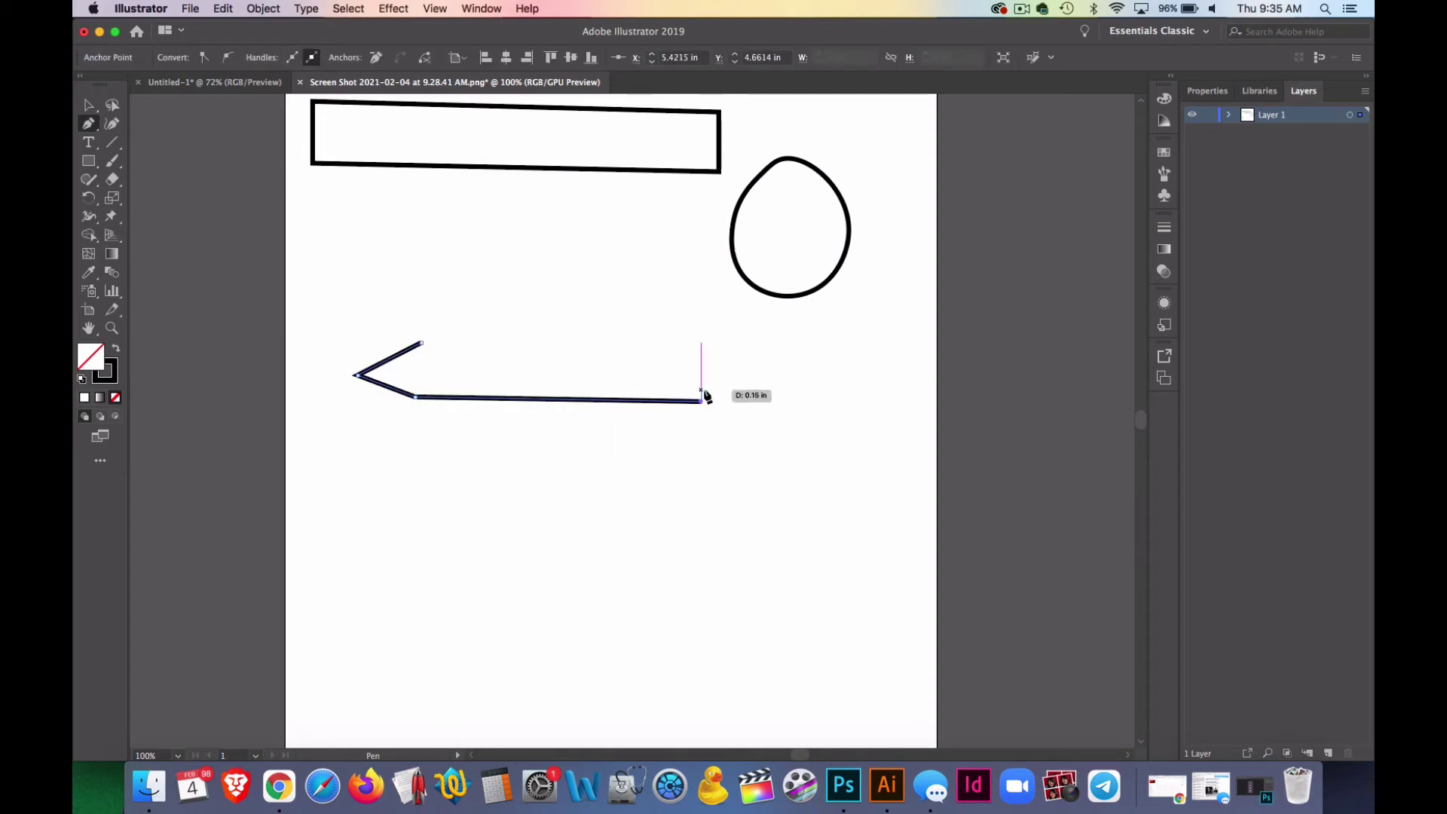
# Step: Try to continue the long edge's right end with a Curvature tool point, and undo it
pyautogui.click(111, 123)
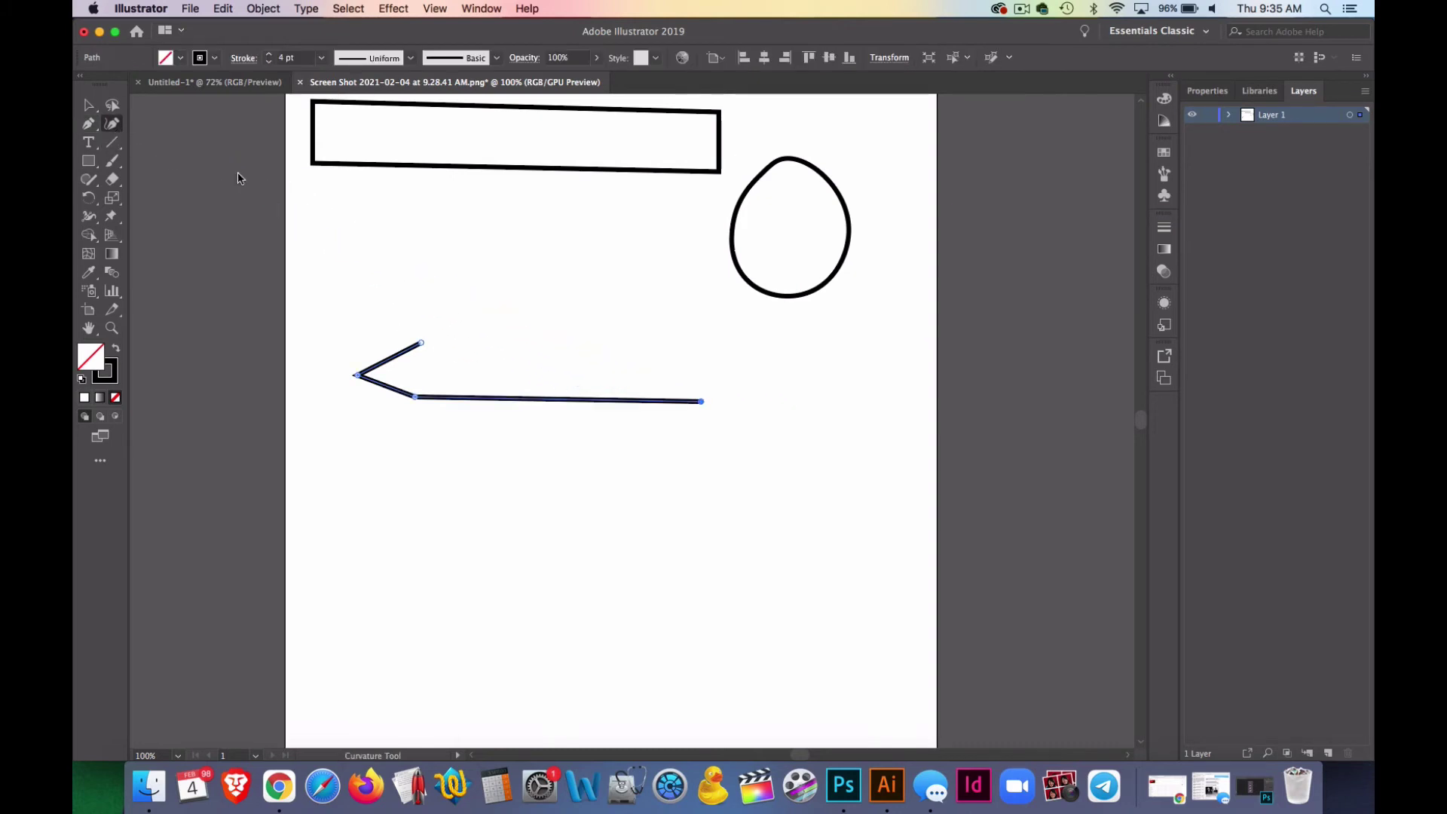
pyautogui.click(736, 325)
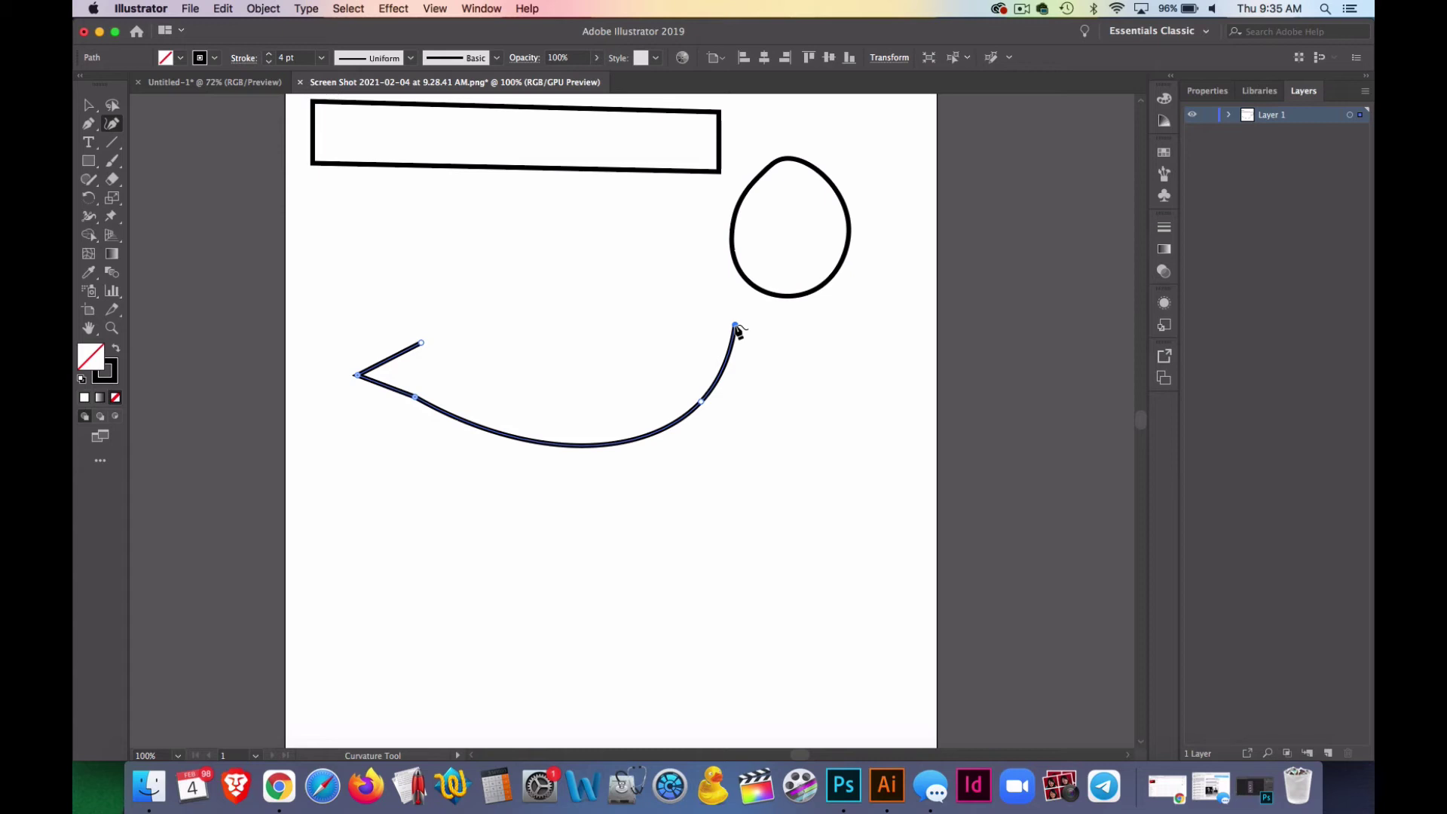
pyautogui.press('super+z')
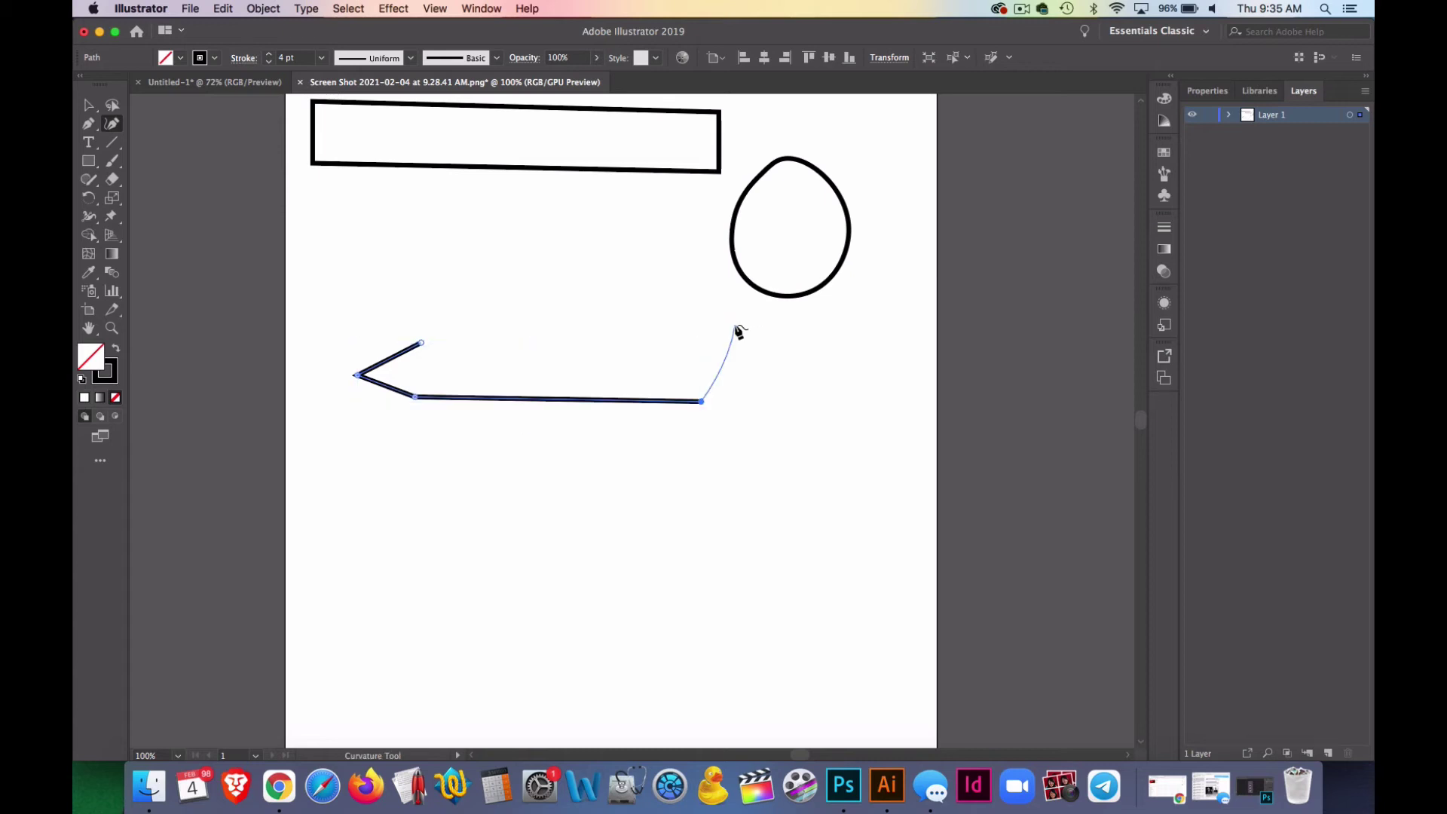
# Step: Extend the long edge with a very short straight Pen segment, placing an extra anchor just beyond its right end
pyautogui.click(88, 123)
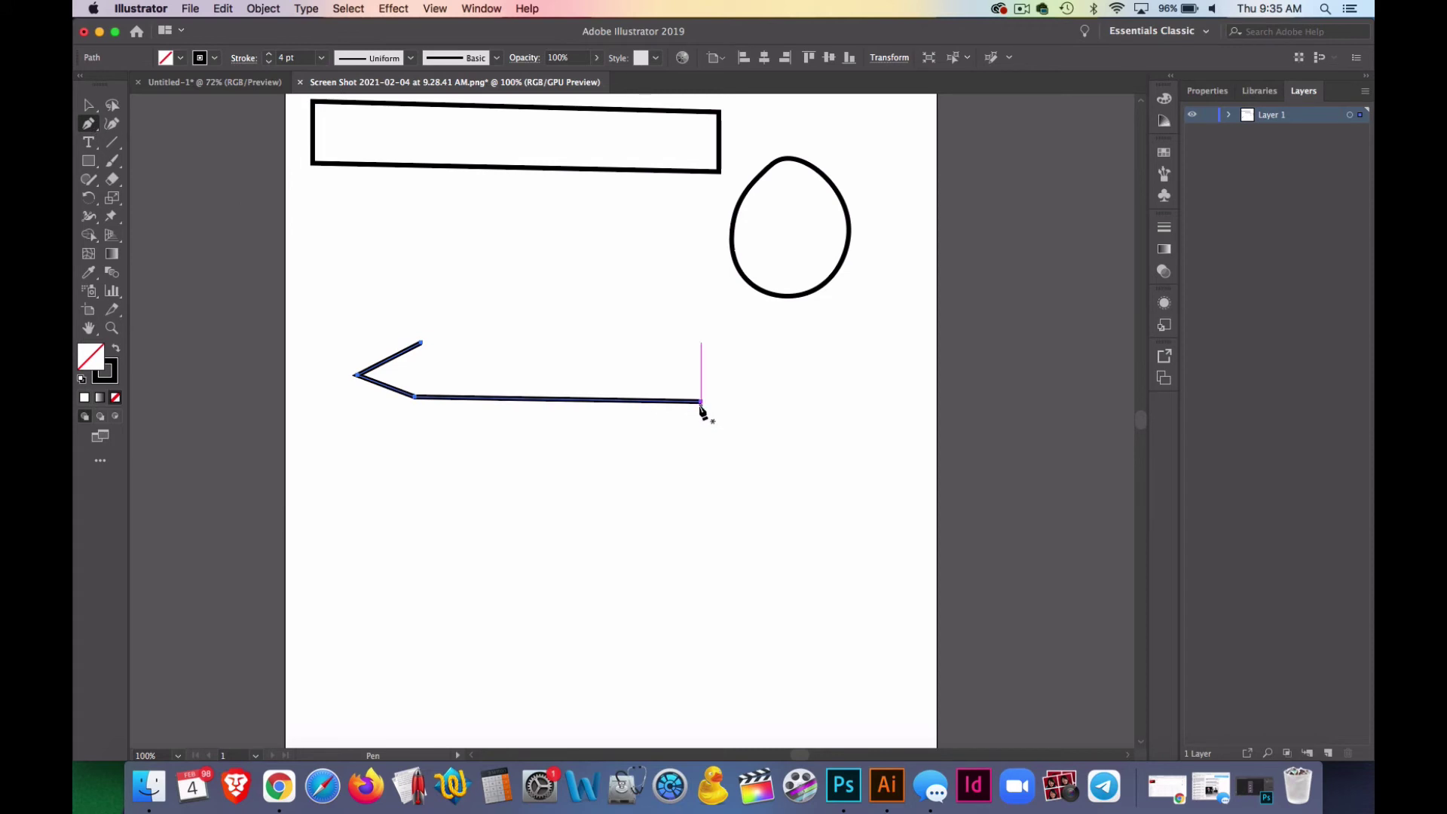
pyautogui.click(727, 410)
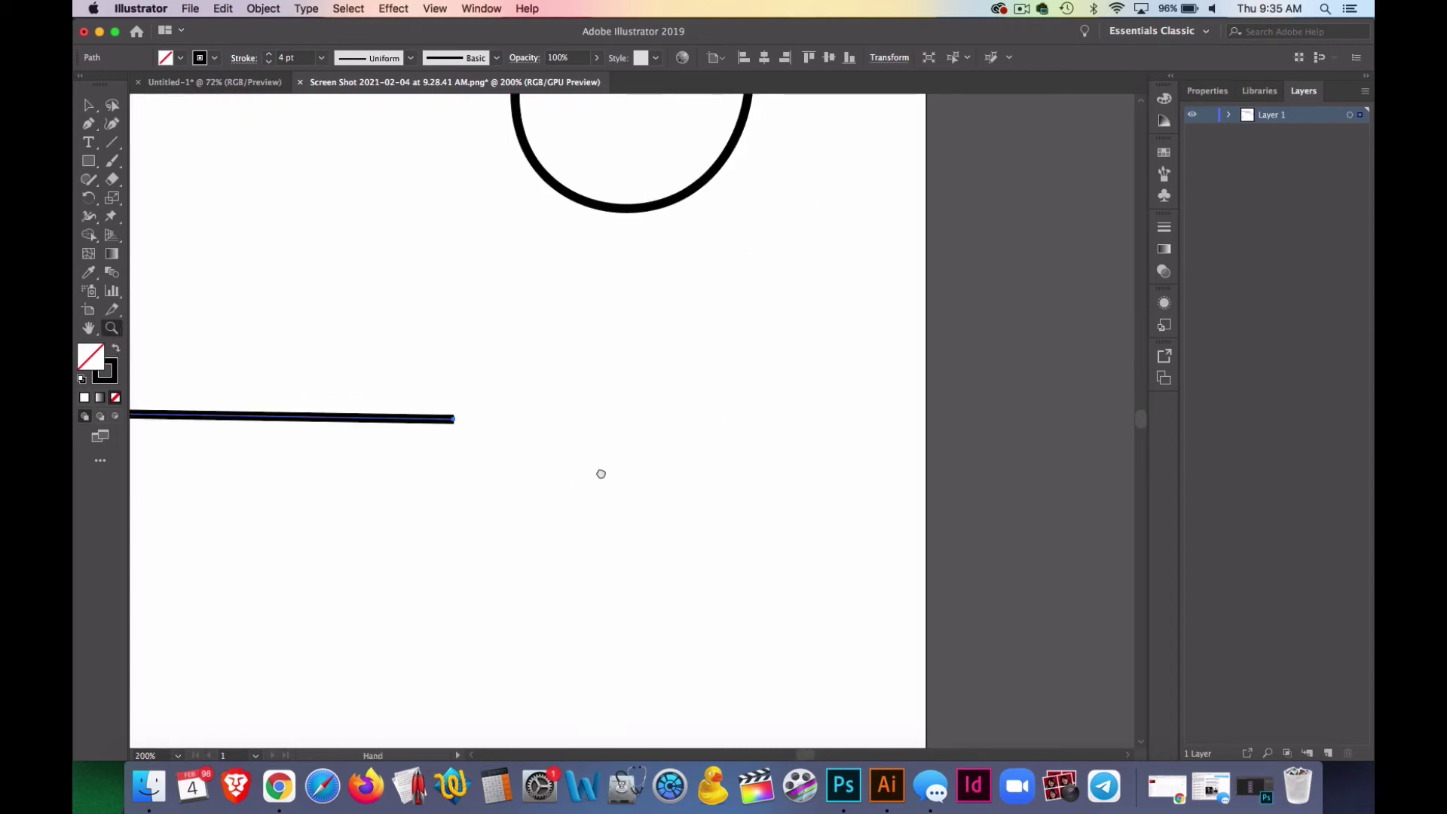
pyautogui.moveTo(600, 473)
pyautogui.mouseDown()
pyautogui.moveTo(917, 455)
pyautogui.moveTo(904, 460)
pyautogui.mouseUp()
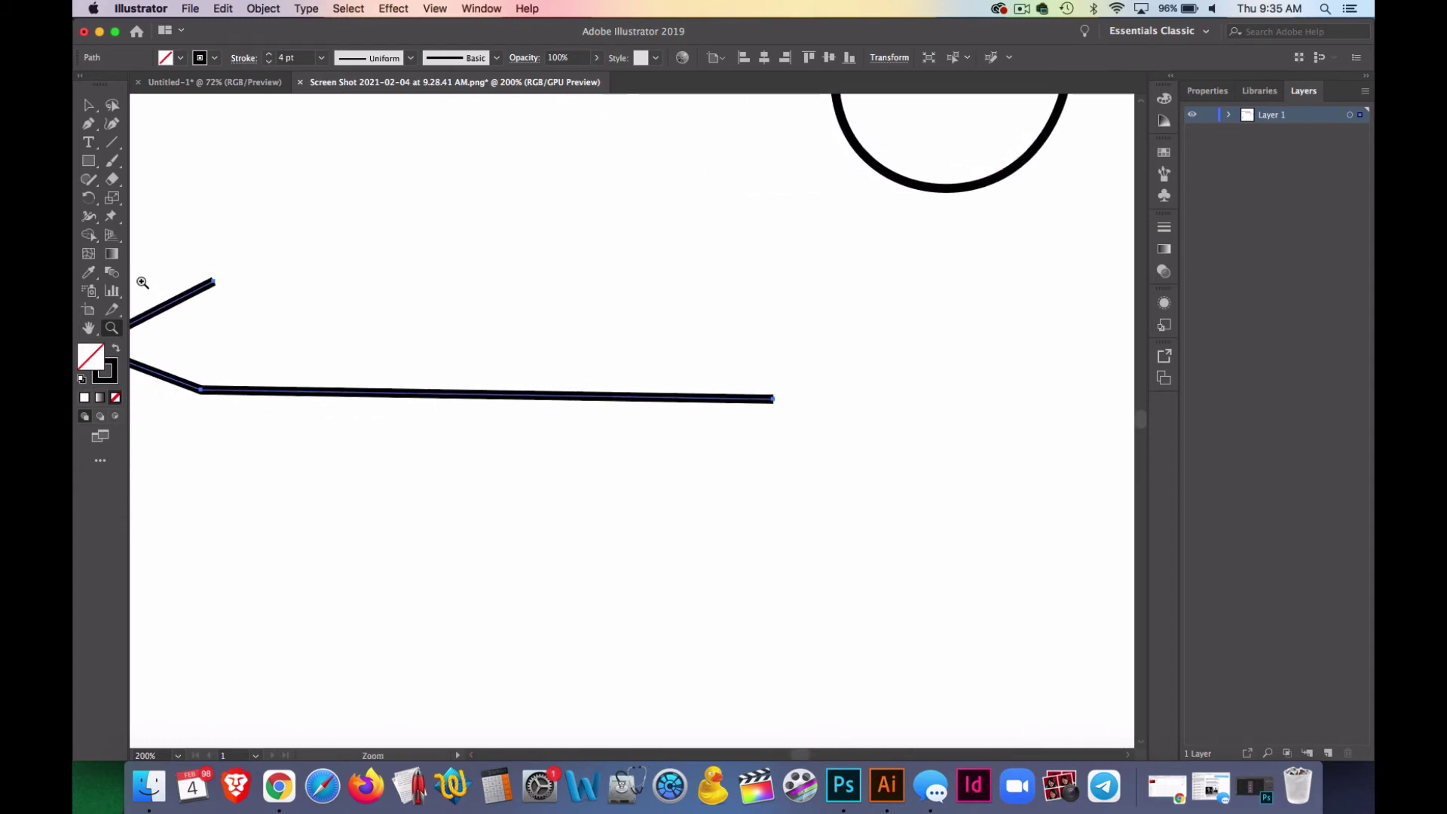
pyautogui.click(91, 125)
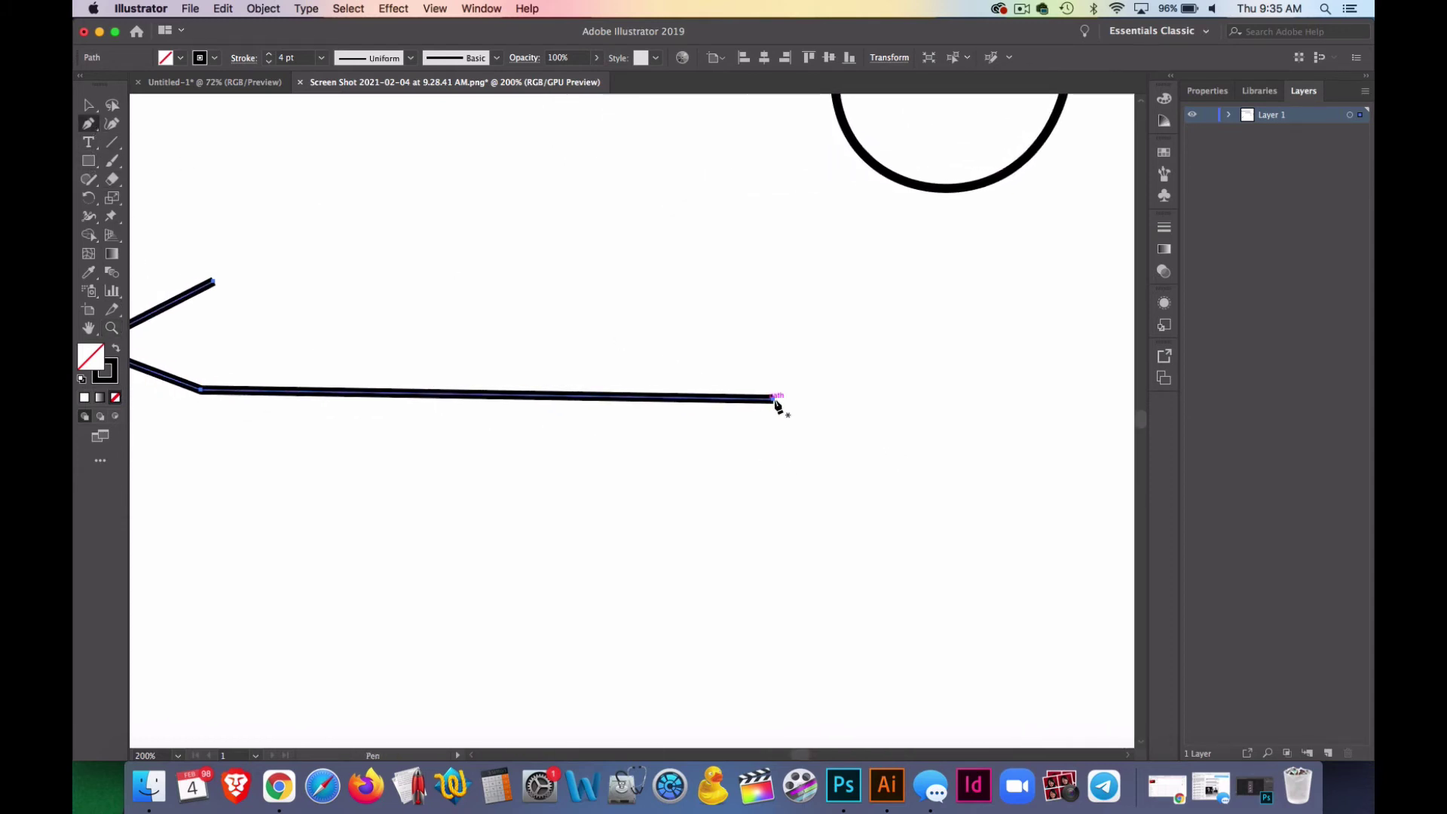
pyautogui.moveTo(774, 400); pyautogui.dragTo(232, 161)
# Step: Round the right end of the outline with three Curvature tool points curving up and back to the left
pyautogui.hotkey('shift', '`')
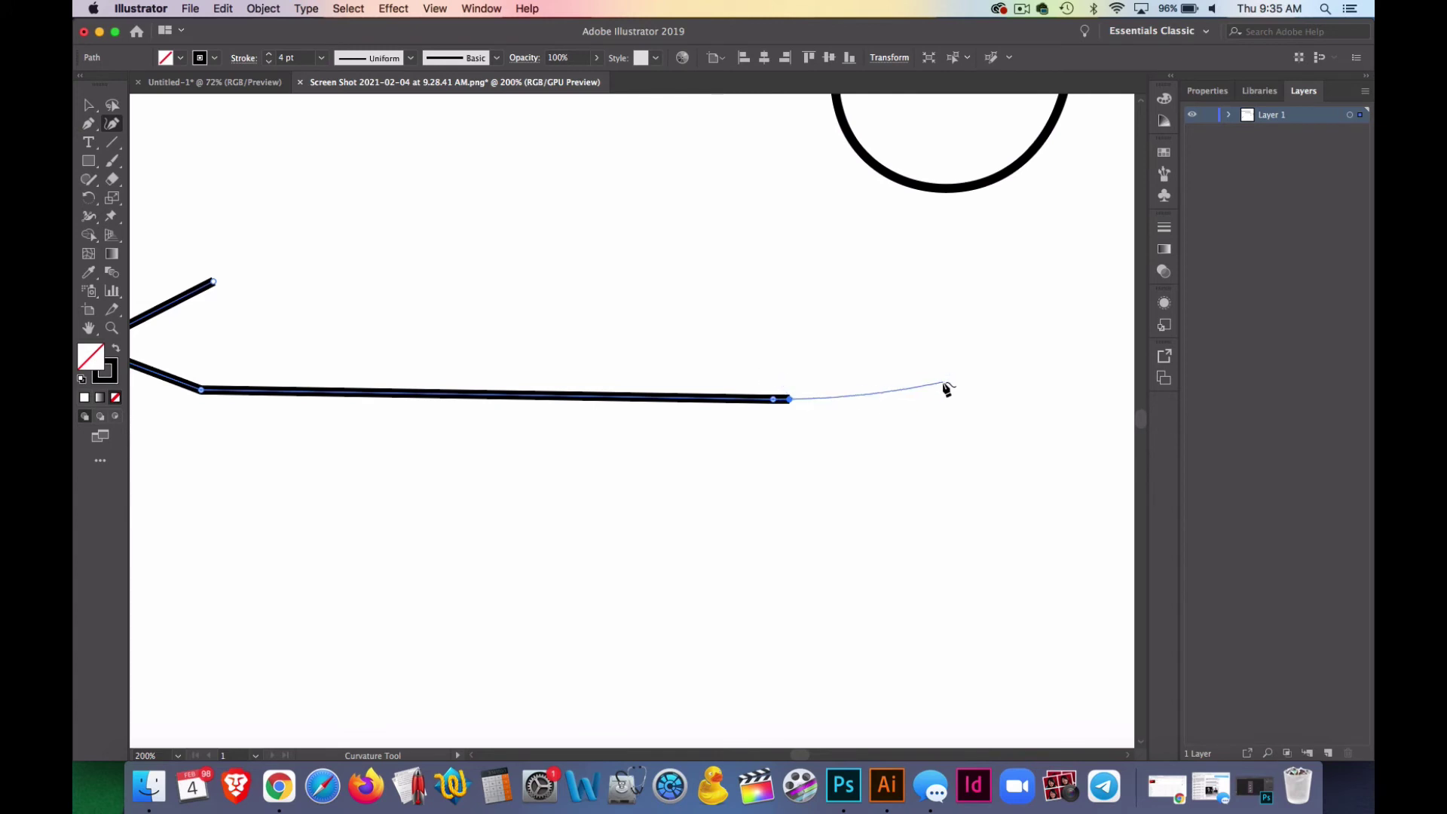
pyautogui.click(875, 352)
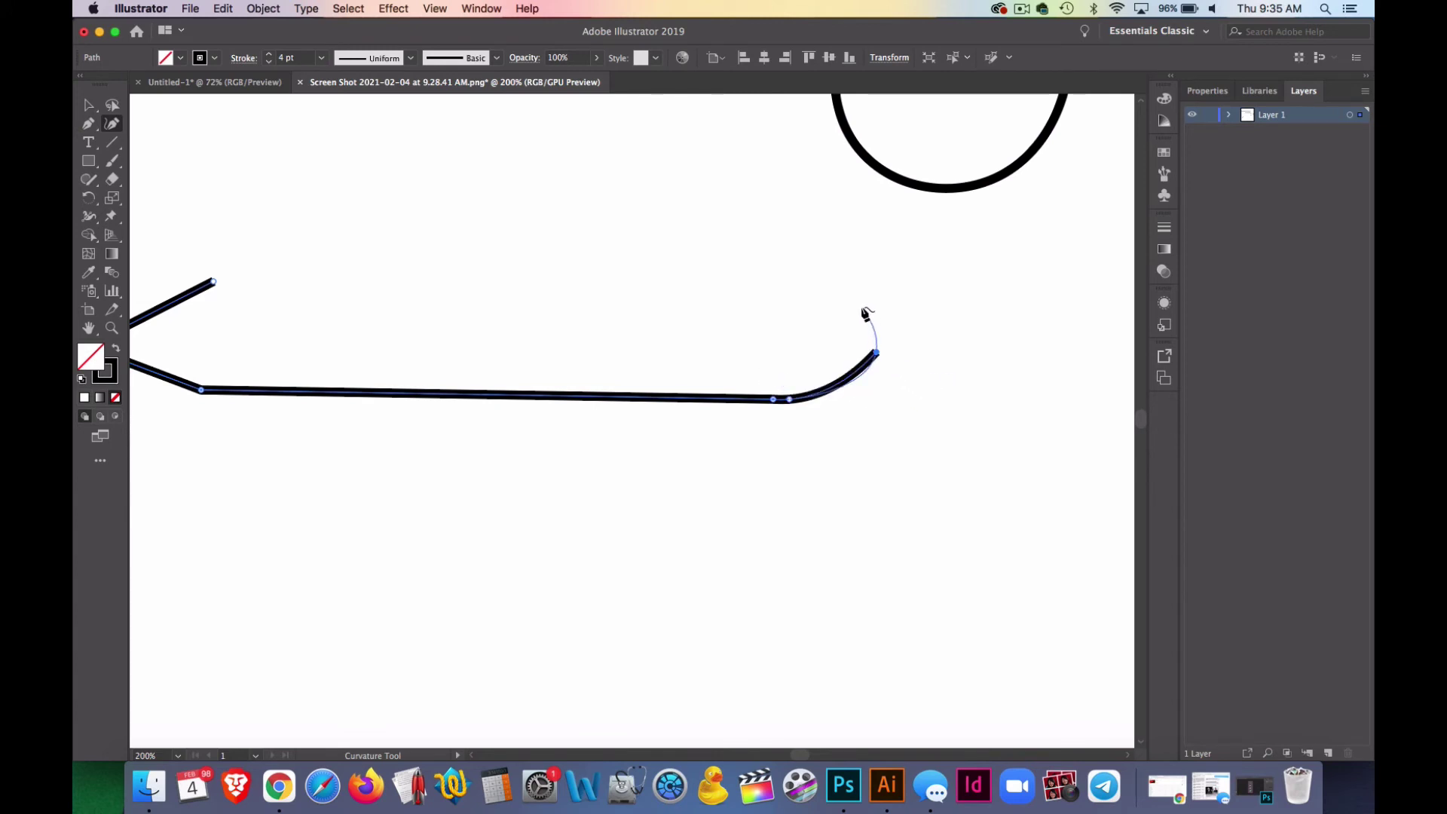
pyautogui.click(849, 285)
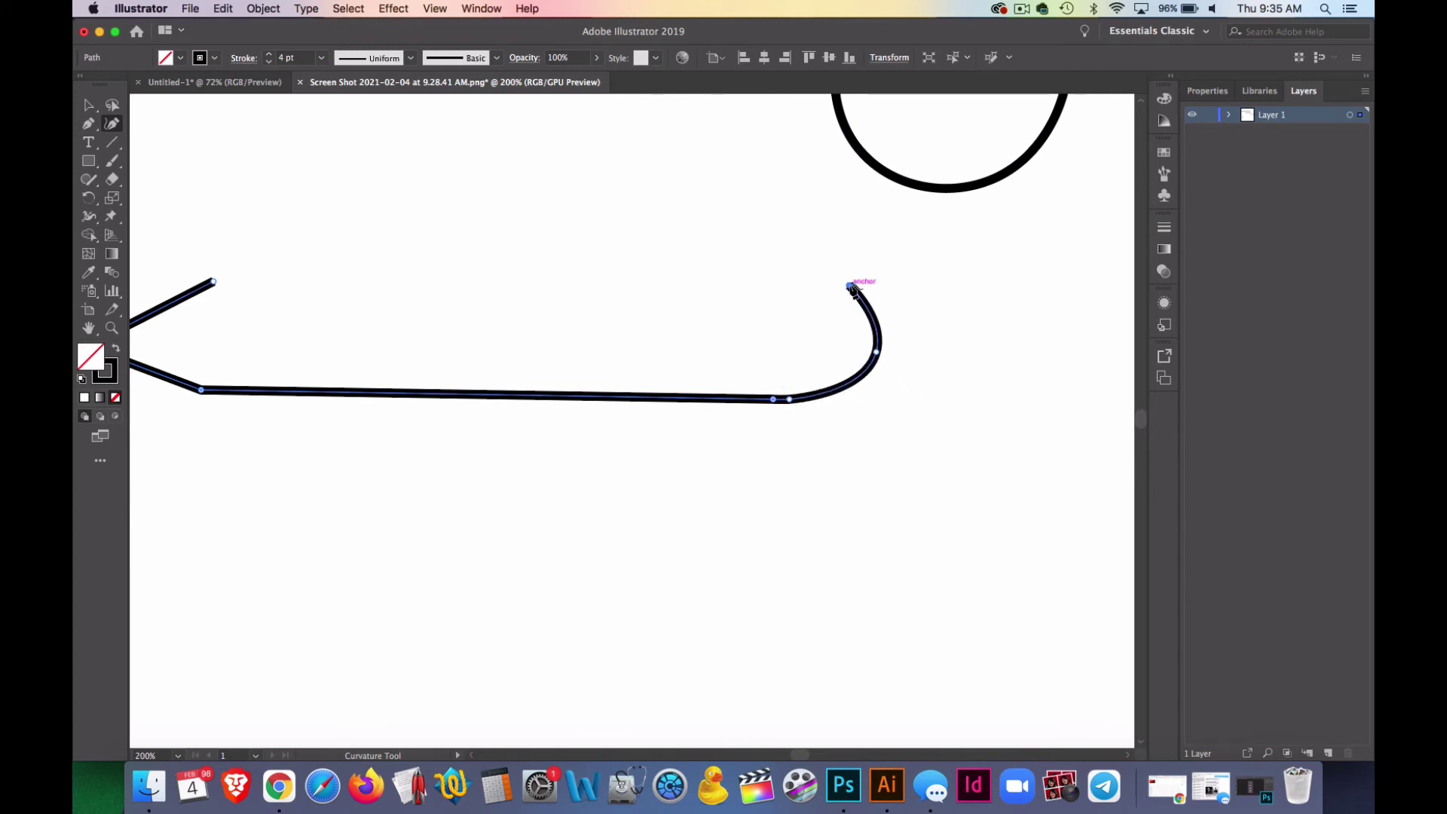
pyautogui.click(786, 271)
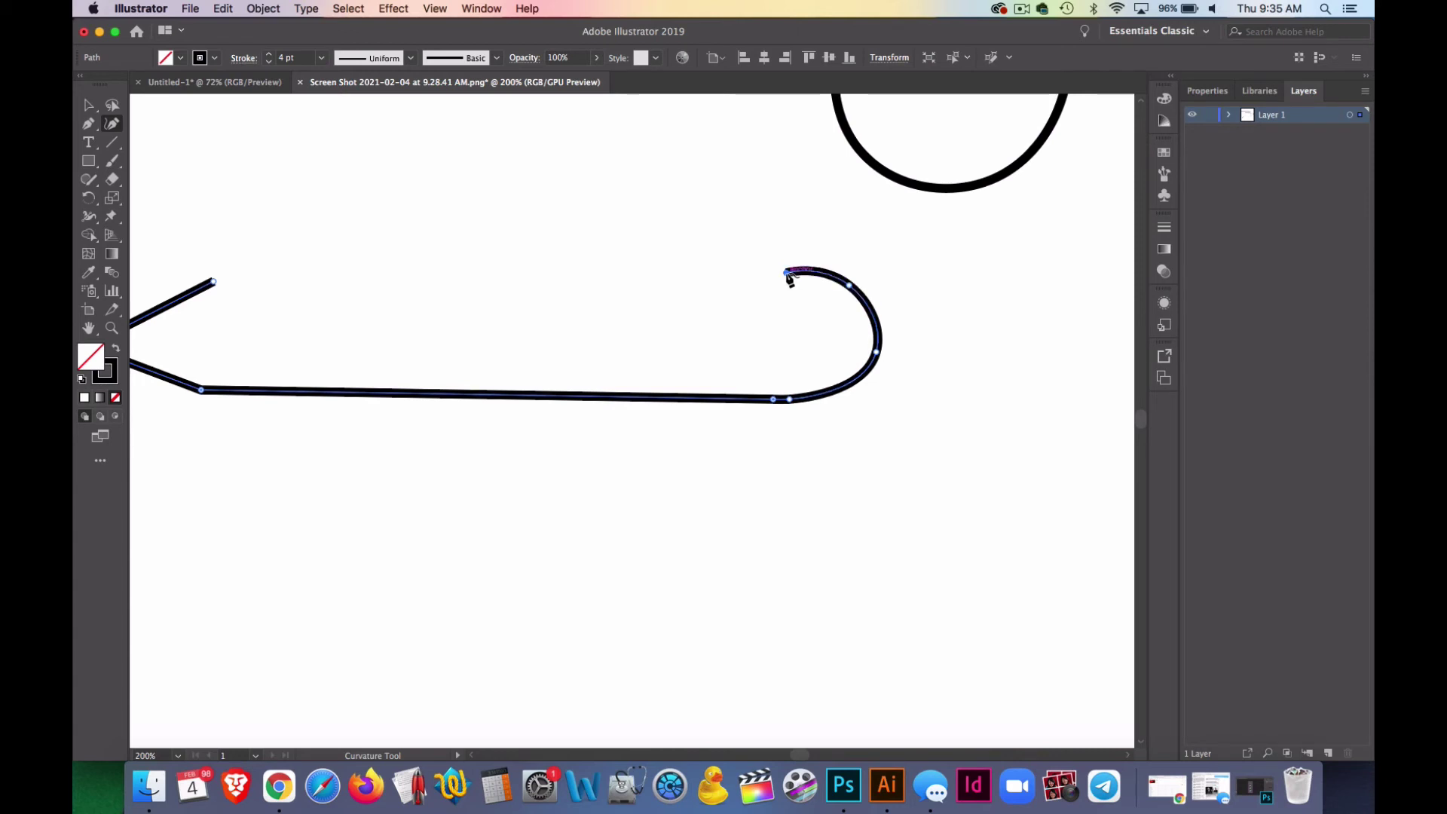
# Step: Close the outline with straight Pen segments from the curve's upper end, through an extra anchor just beyond it, to the tip's upper end
pyautogui.click(88, 122)
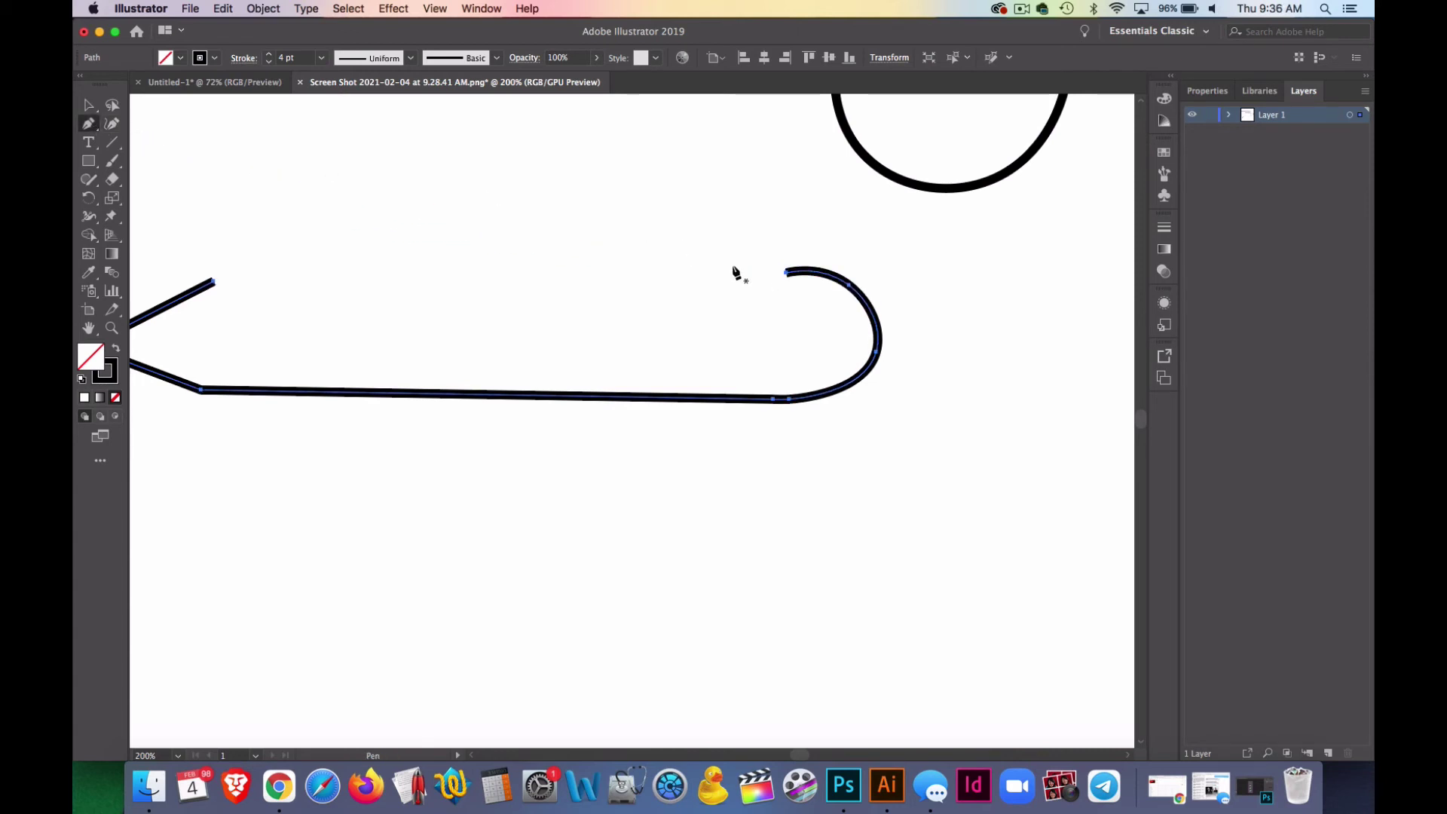
pyautogui.moveTo(786, 273); pyautogui.dragTo(416, 292)
pyautogui.click(214, 281)
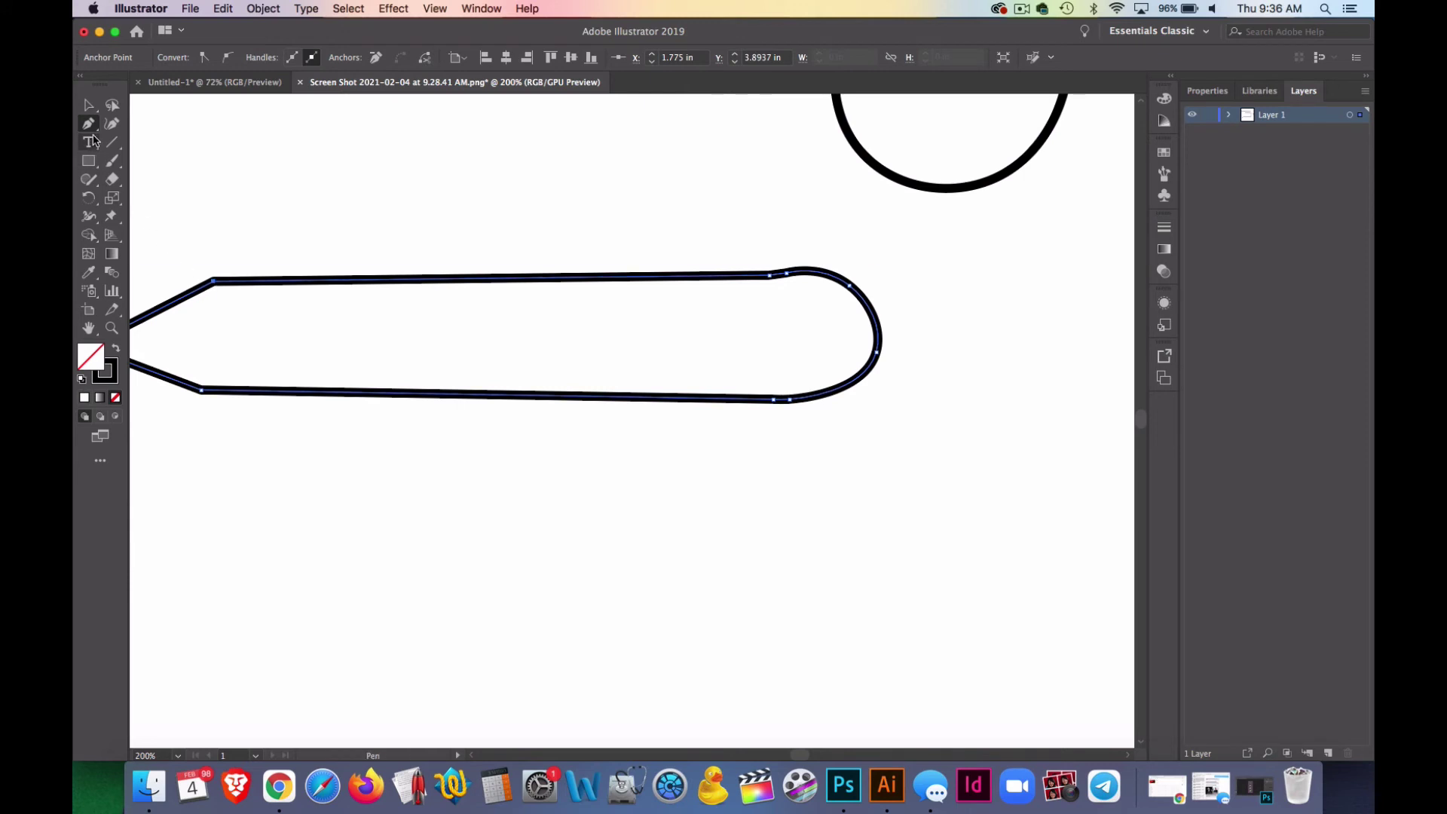
# Step: Delete the extra anchor points on the upper and lower edges beside the start of the rounded end
pyautogui.click(771, 276)
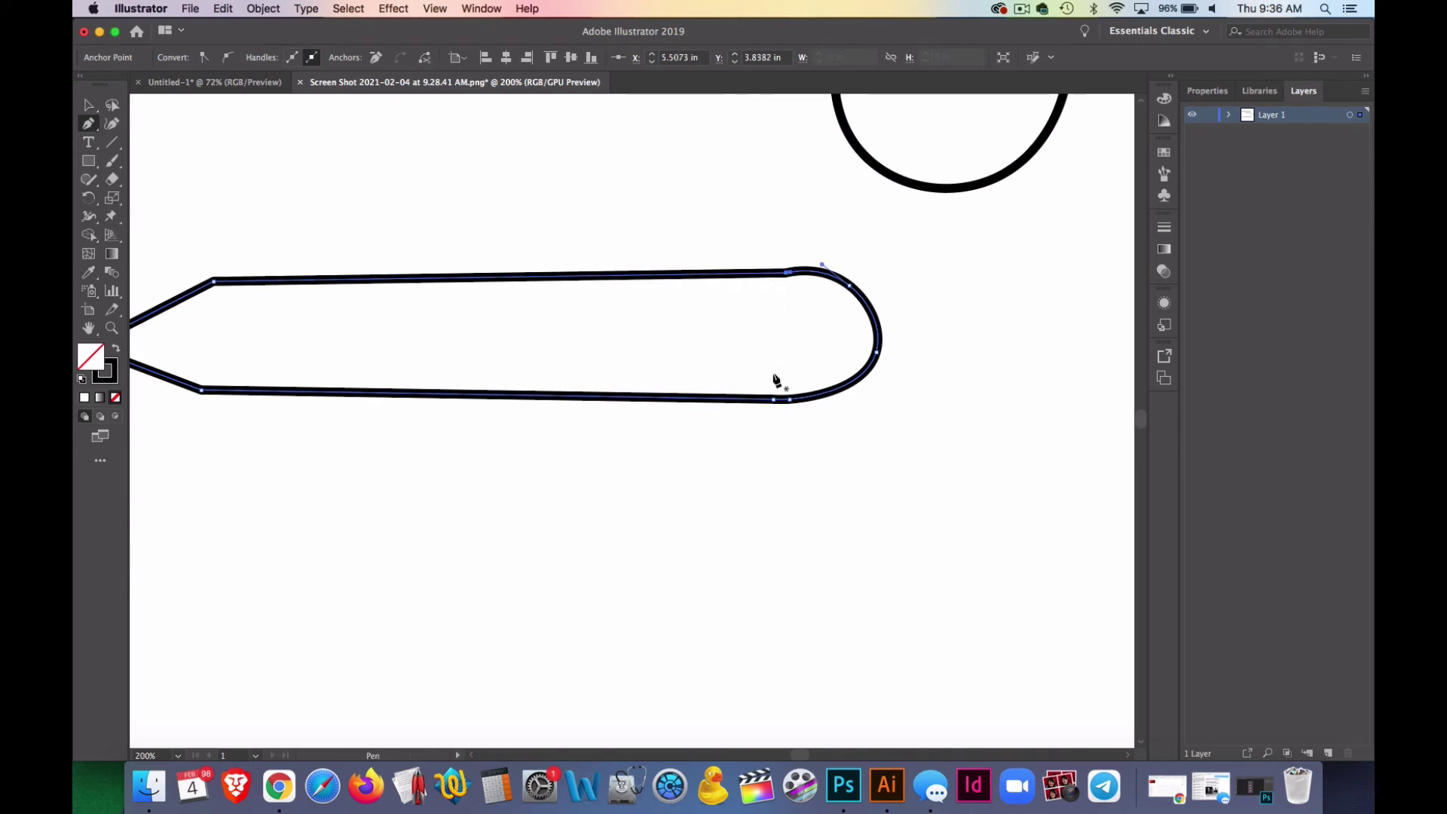
pyautogui.click(773, 401)
pyautogui.moveTo(93, 130); pyautogui.dragTo(135, 120)
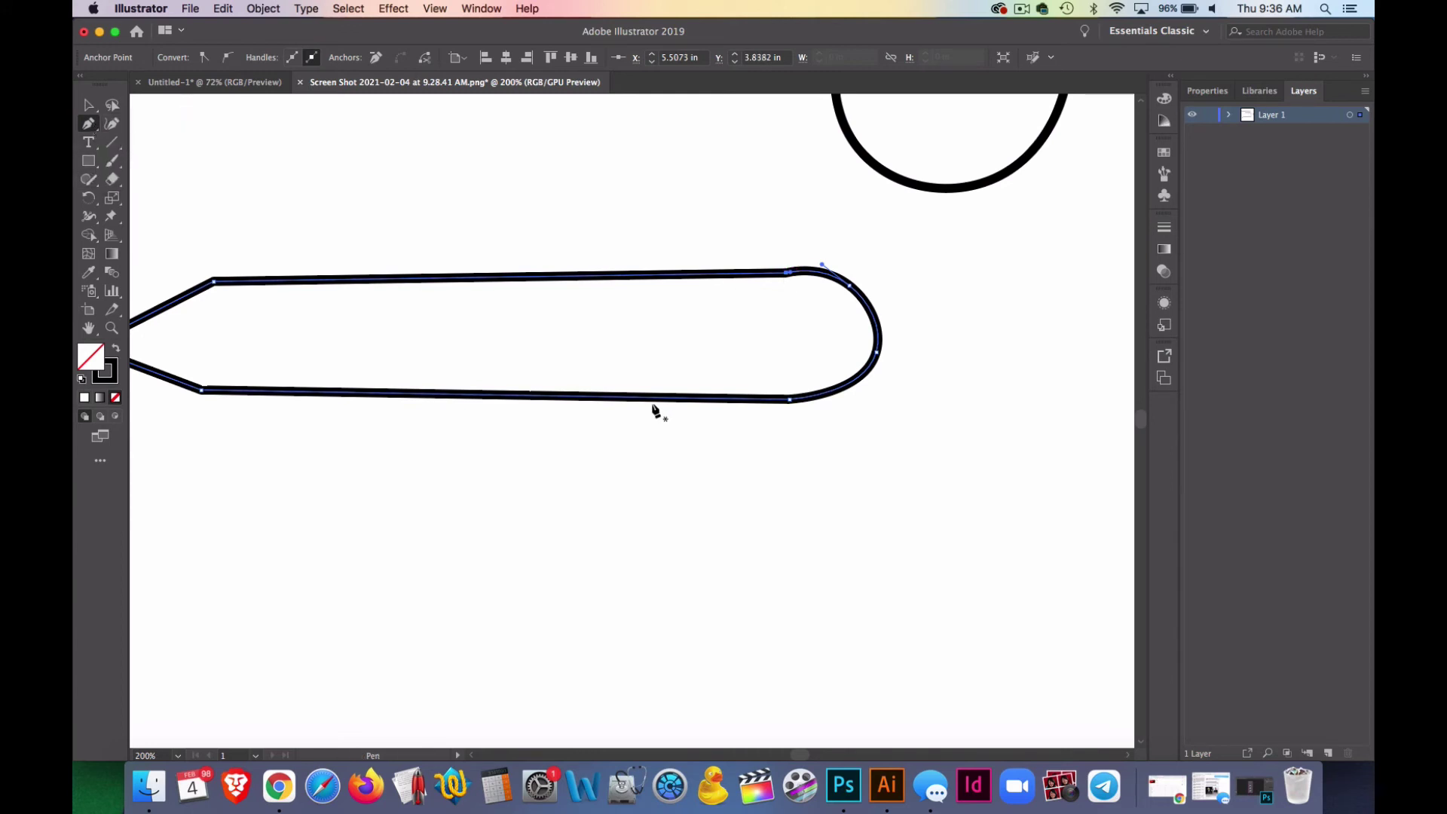
# Step: Draw a vertical Pen line across the shape where the rounded end begins, and deselect everything
pyautogui.click(782, 278)
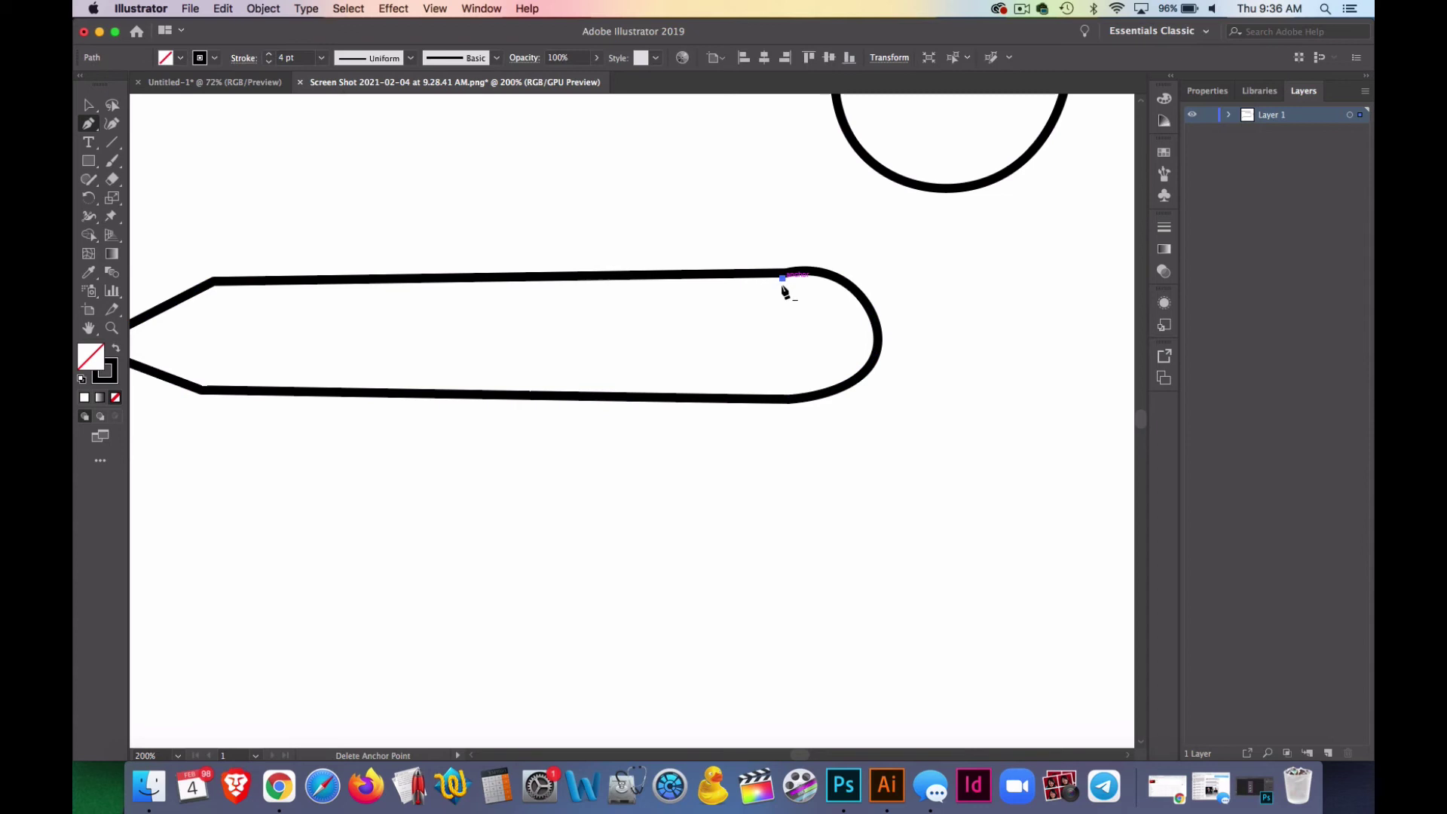
pyautogui.click(782, 398)
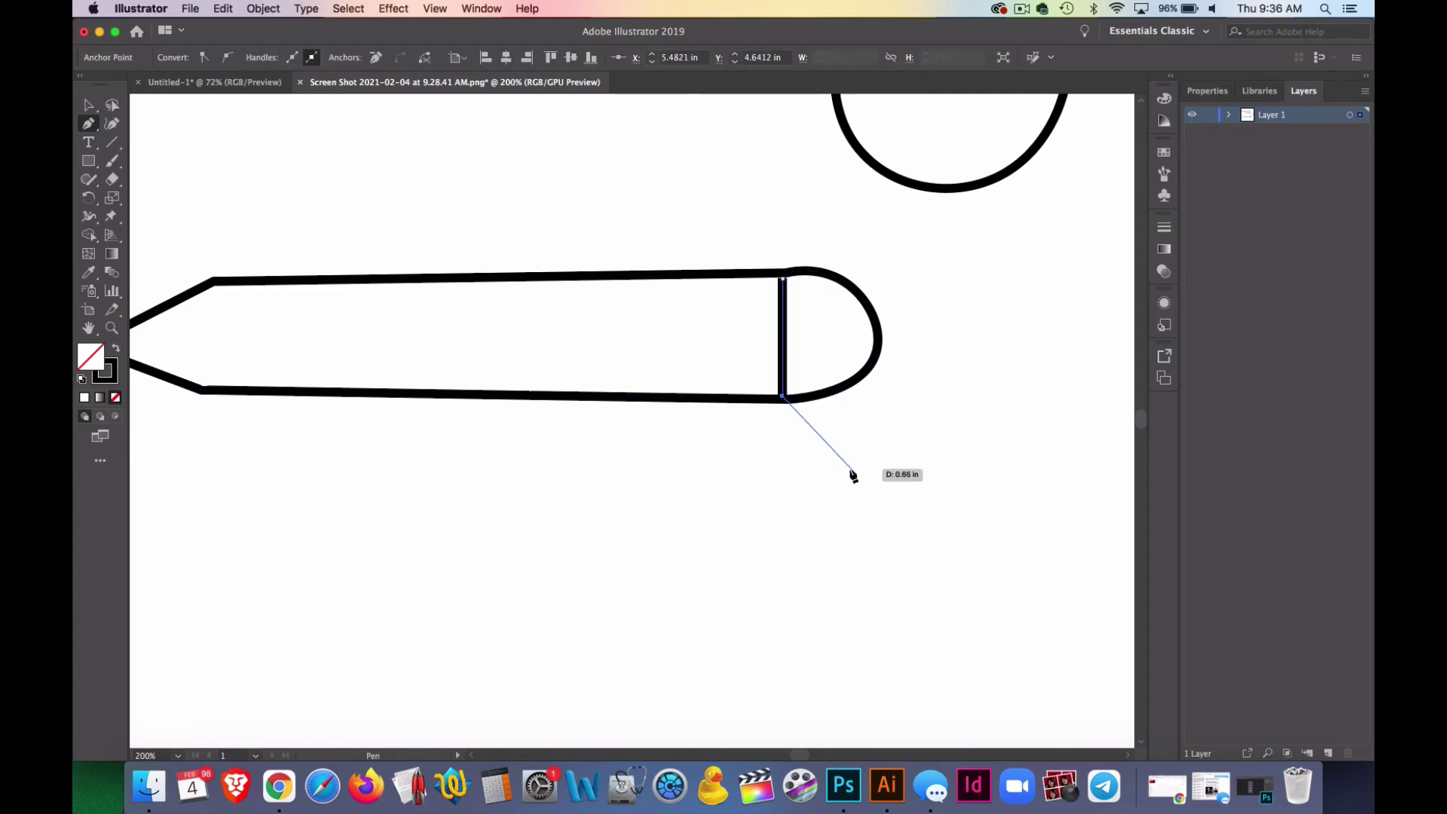
pyautogui.click(96, 110)
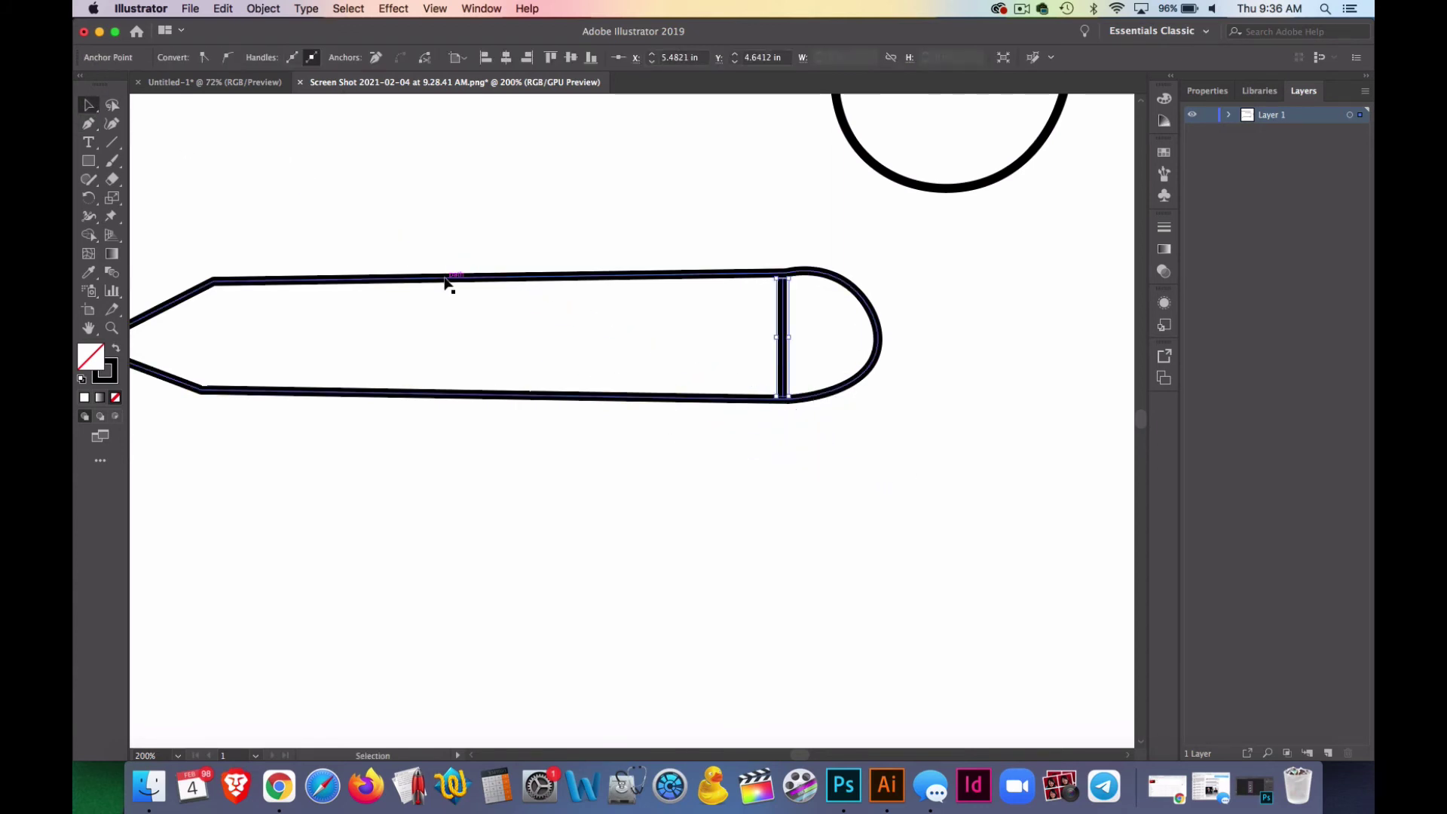
pyautogui.click(364, 224)
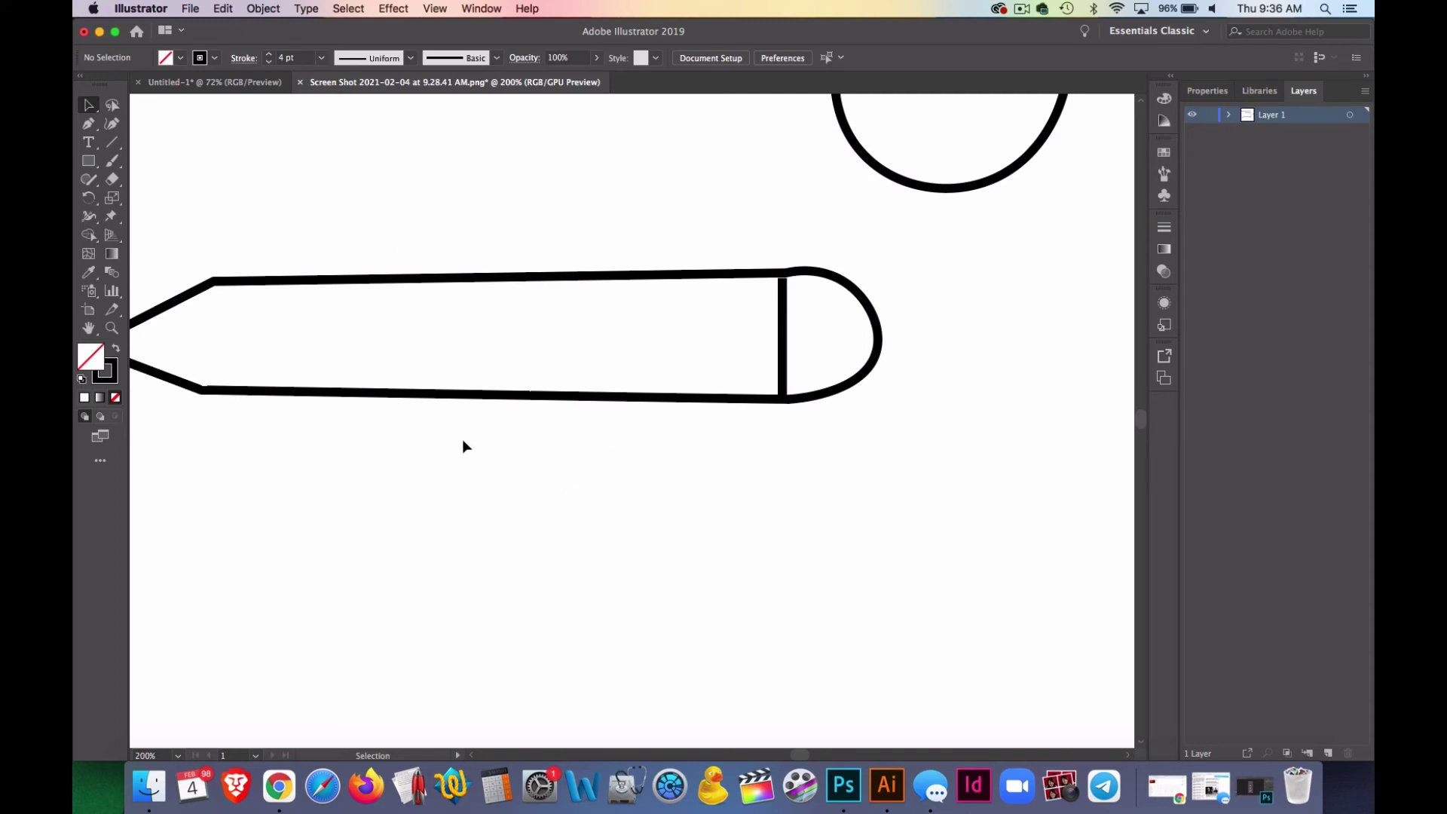
# Step: Below the first shape, draw a second left-pointing tip with the Pen tool and extend its lower end about 3.9 in to the right
pyautogui.click(111, 329)
pyautogui.moveTo(407, 413); pyautogui.dragTo(363, 367)
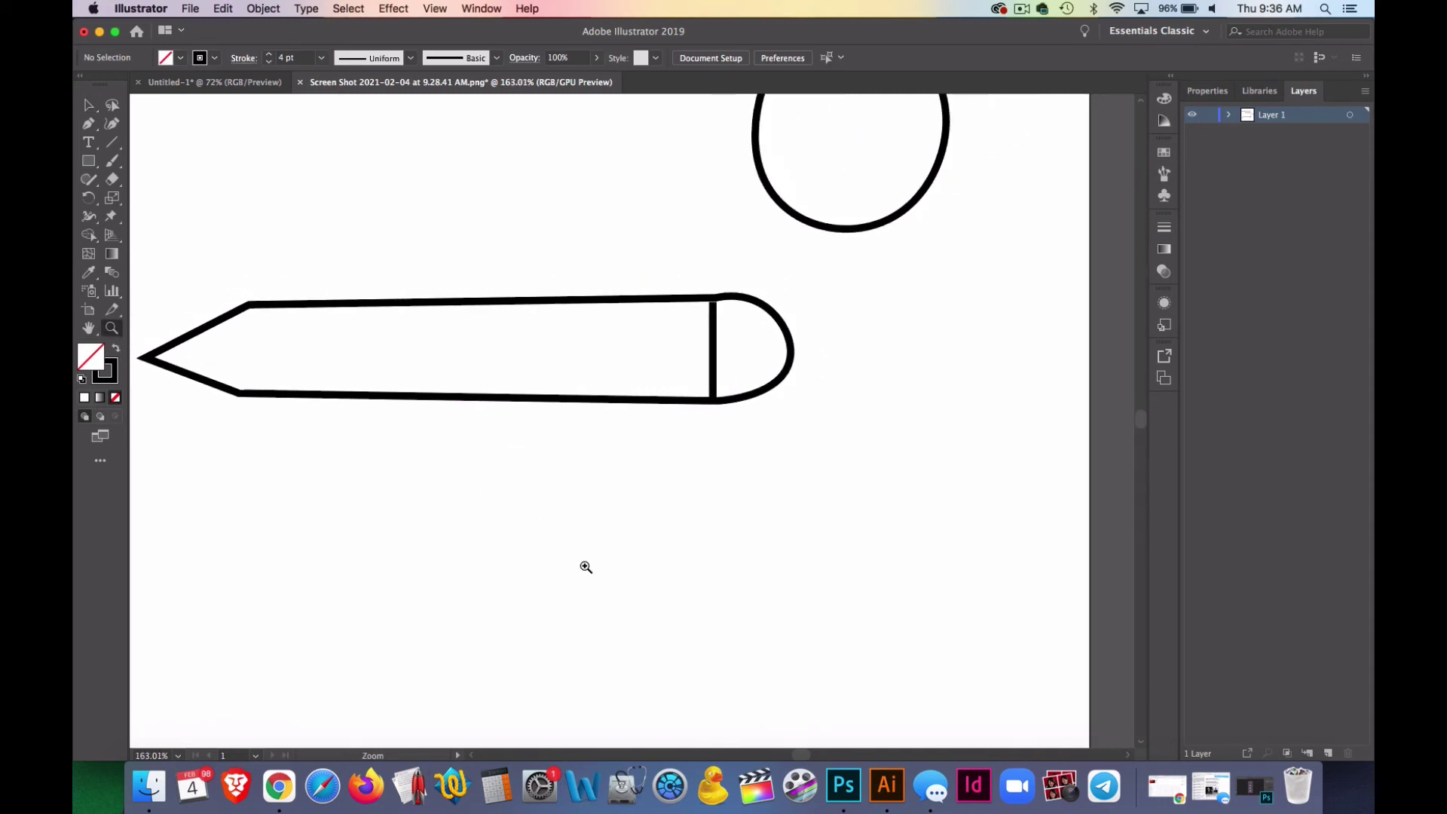
pyautogui.click(91, 126)
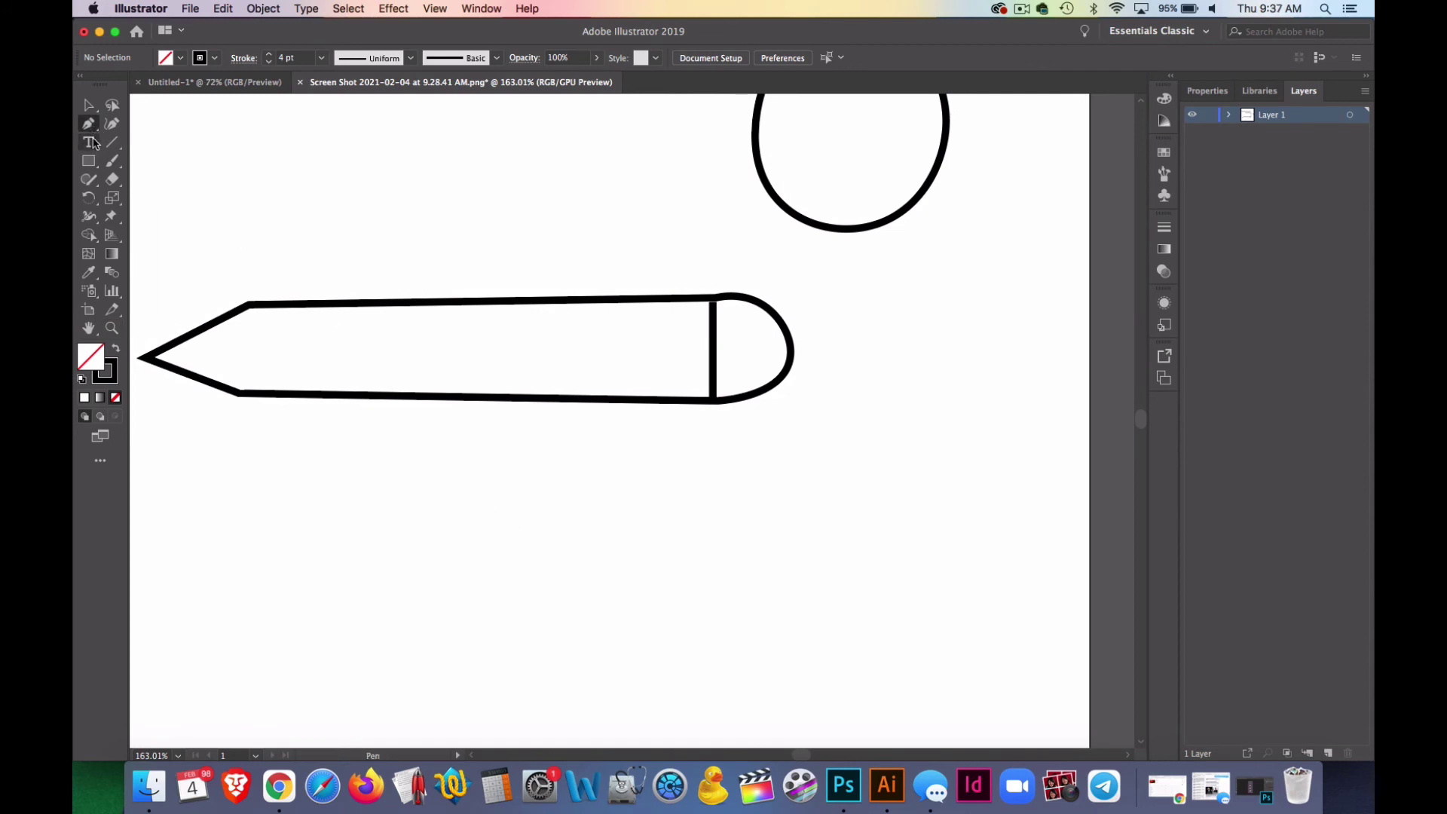
pyautogui.click(418, 544)
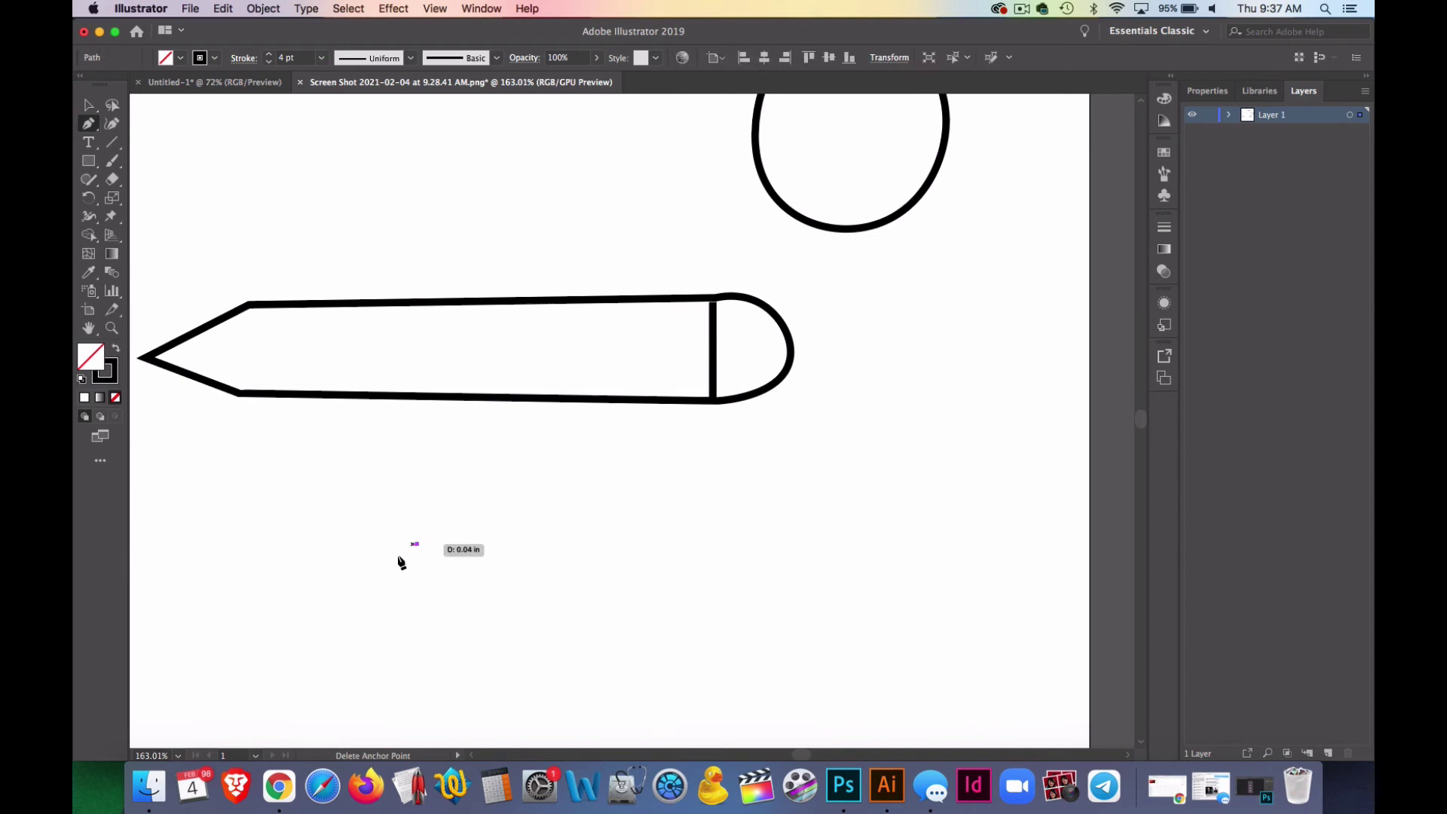
pyautogui.click(328, 592)
pyautogui.click(402, 633)
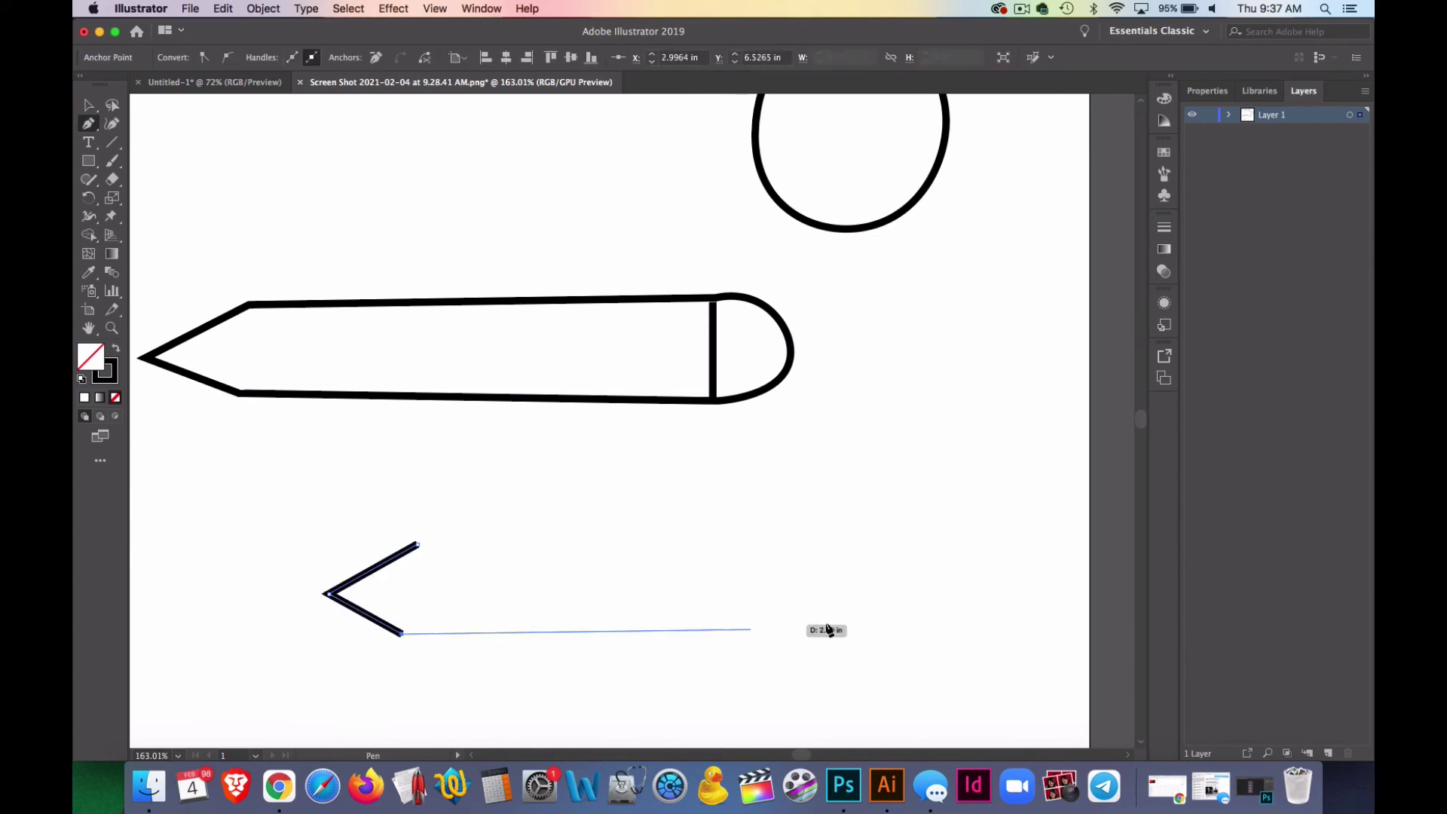
pyautogui.click(894, 641)
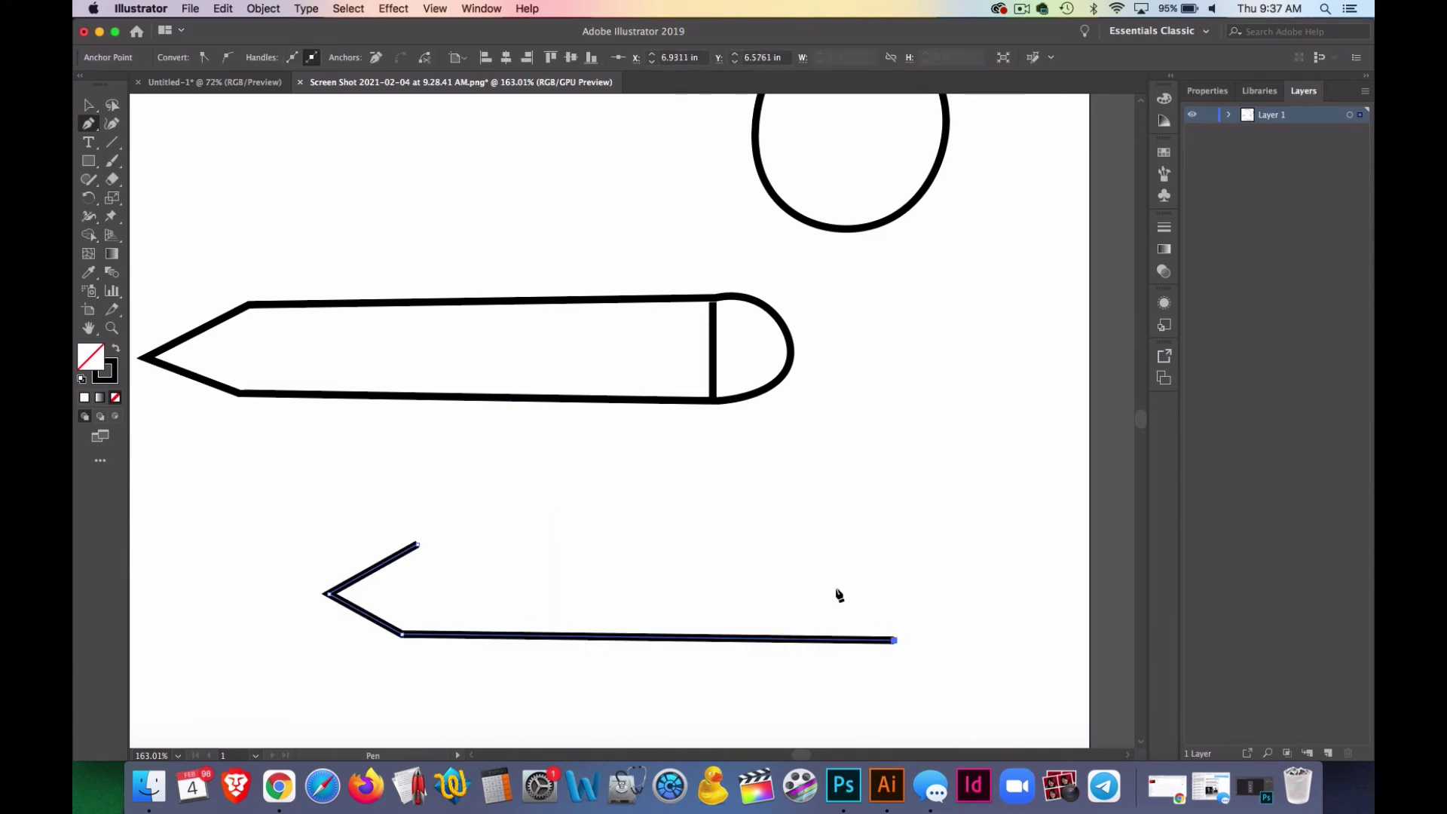
# Step: Try to curve the second shape's lower edge upward directly from its right end with the Curvature tool, and undo it
pyautogui.click(111, 123)
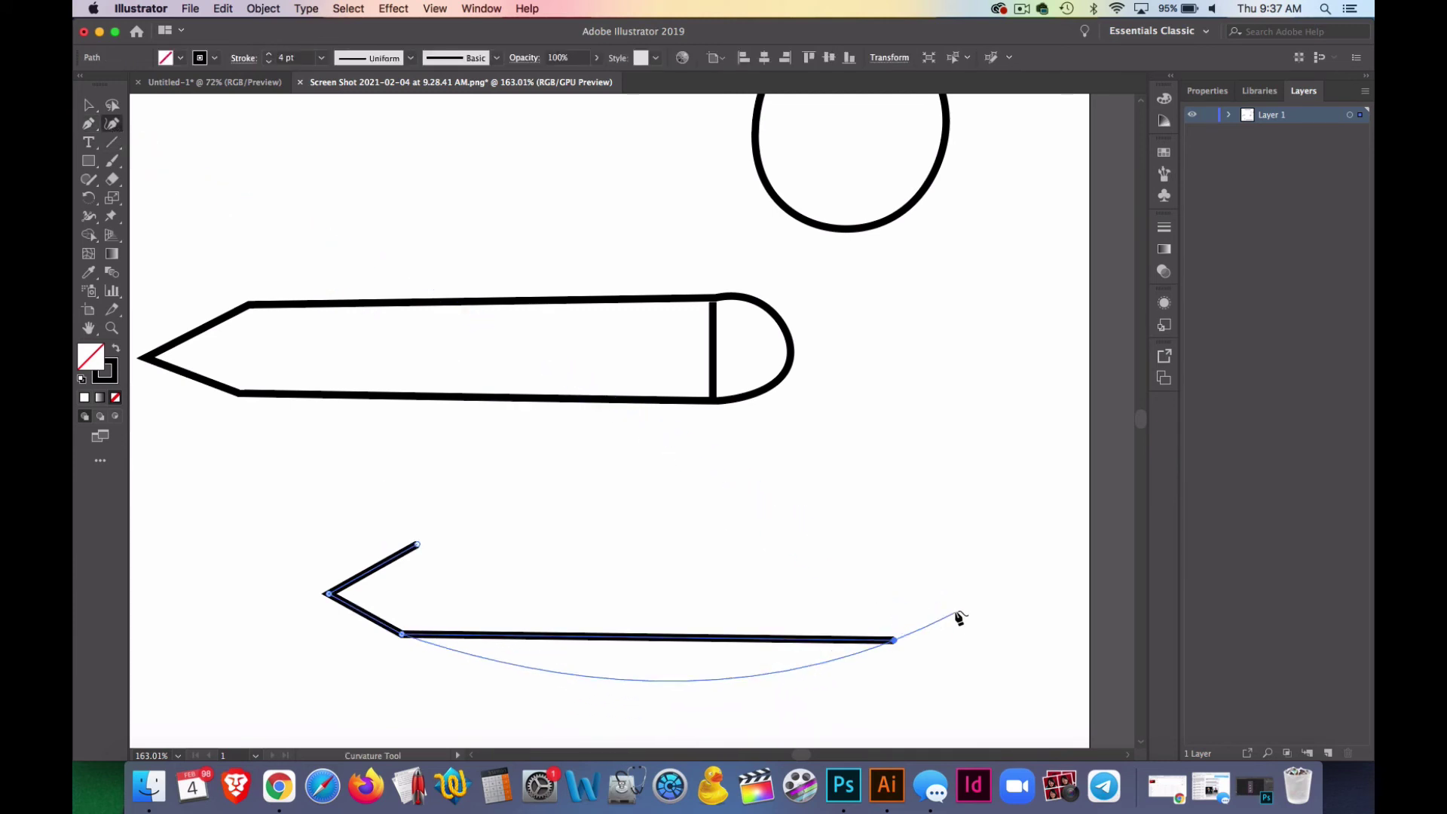
pyautogui.click(946, 530)
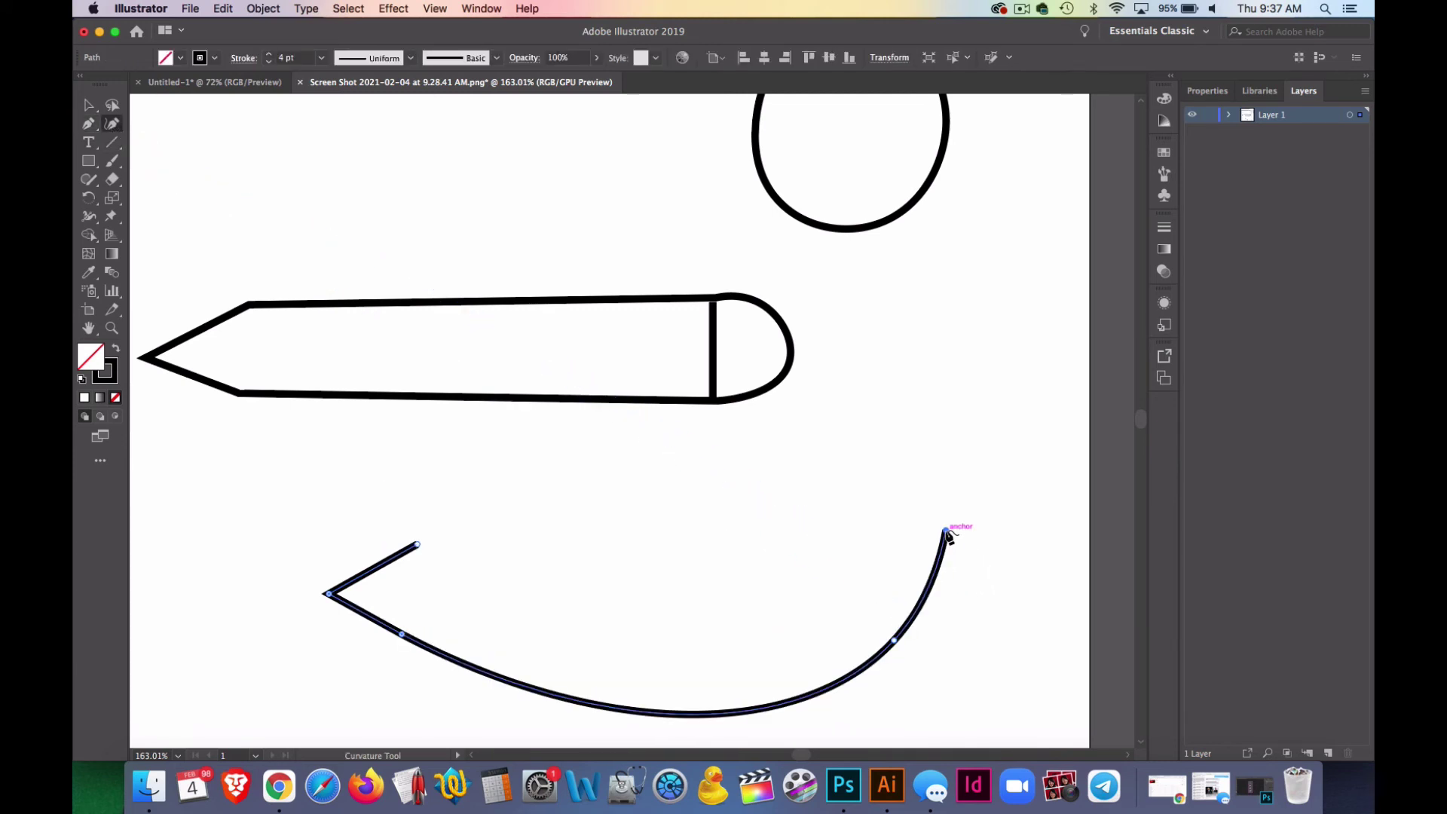
pyautogui.press('super+z')
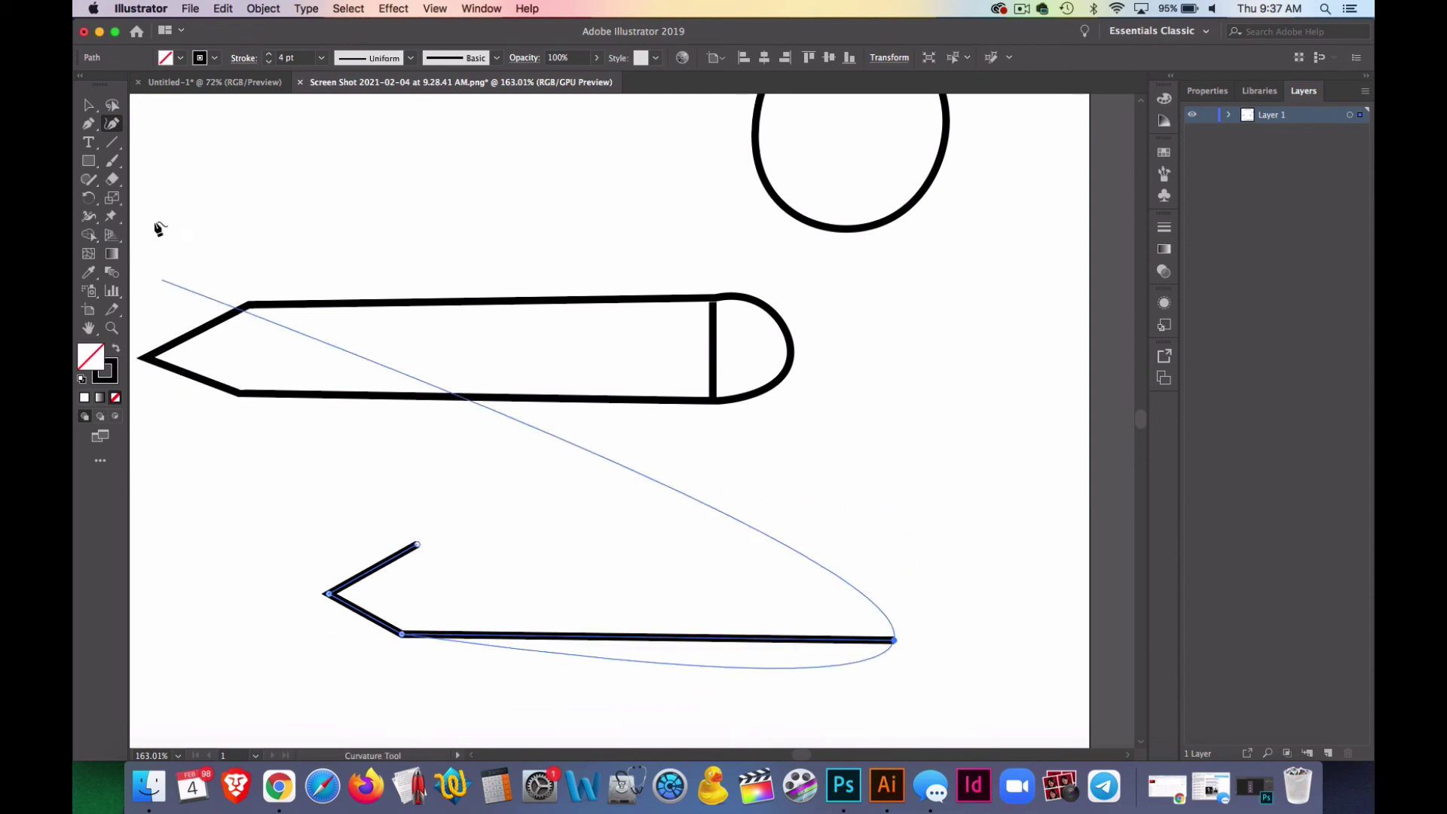
# Step: Add a very short straight Pen segment to the lower edge's right end and round it up and back with three Curvature tool points
pyautogui.click(91, 126)
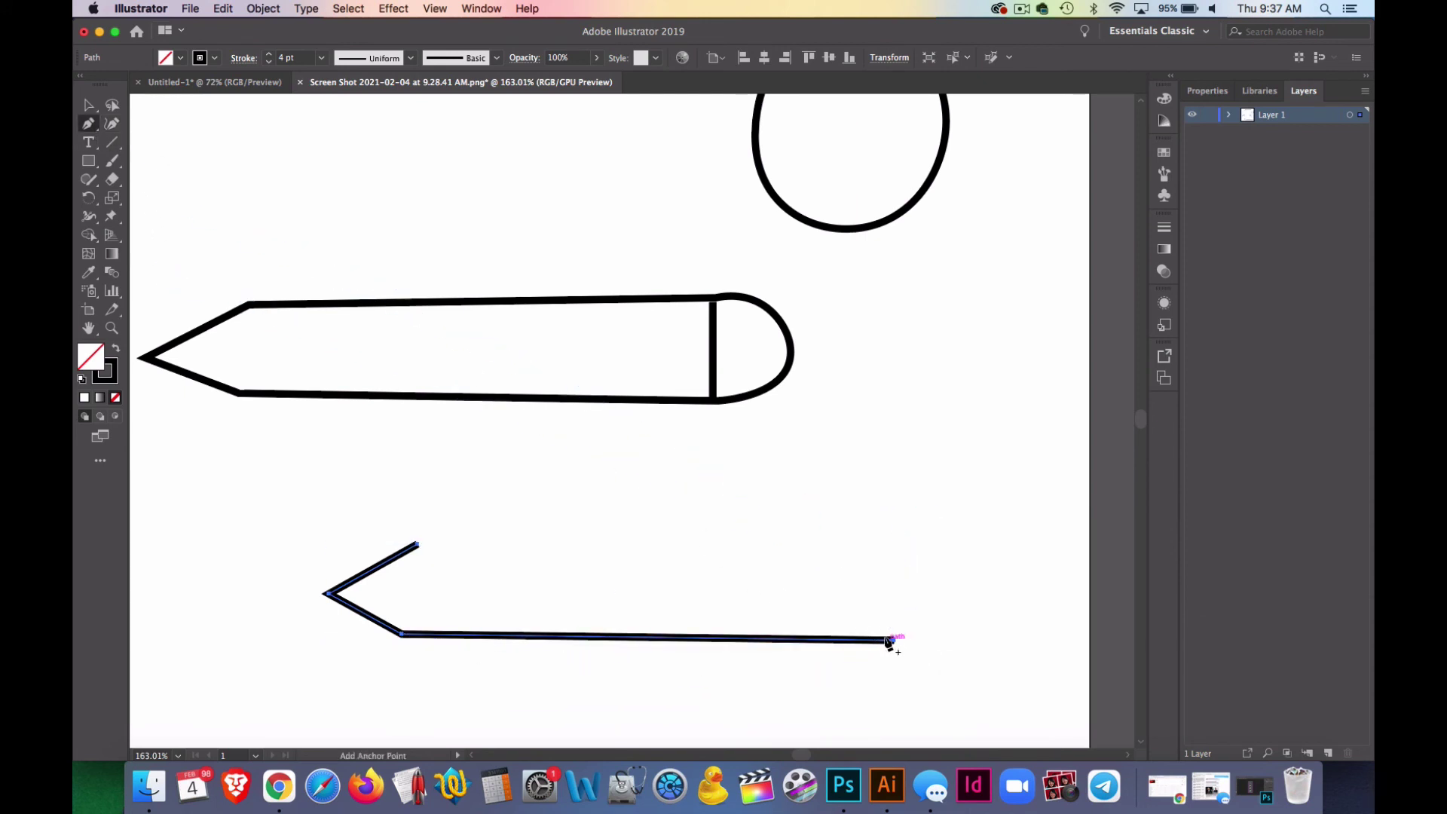
pyautogui.moveTo(895, 642); pyautogui.dragTo(909, 641)
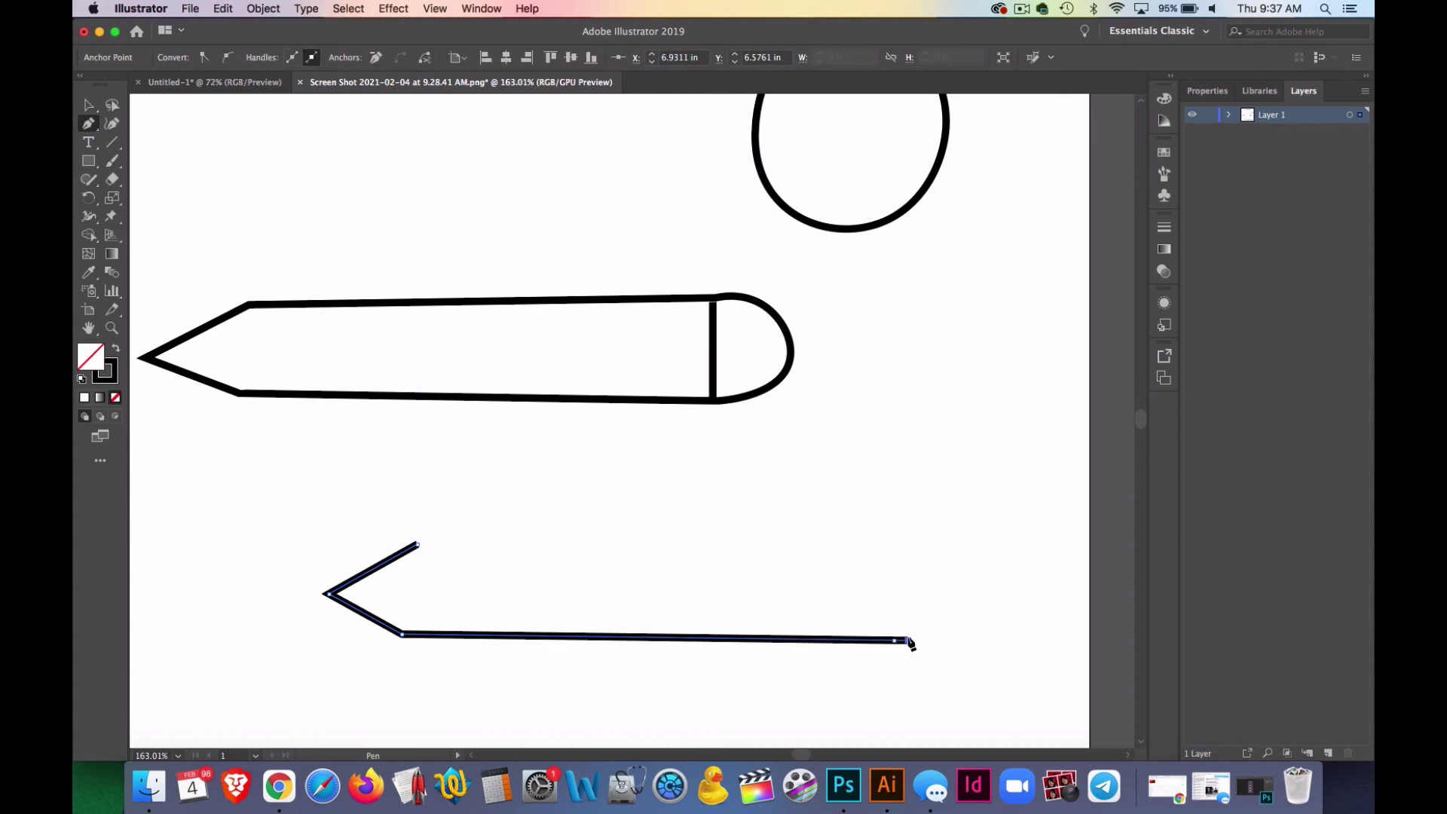
pyautogui.click(112, 124)
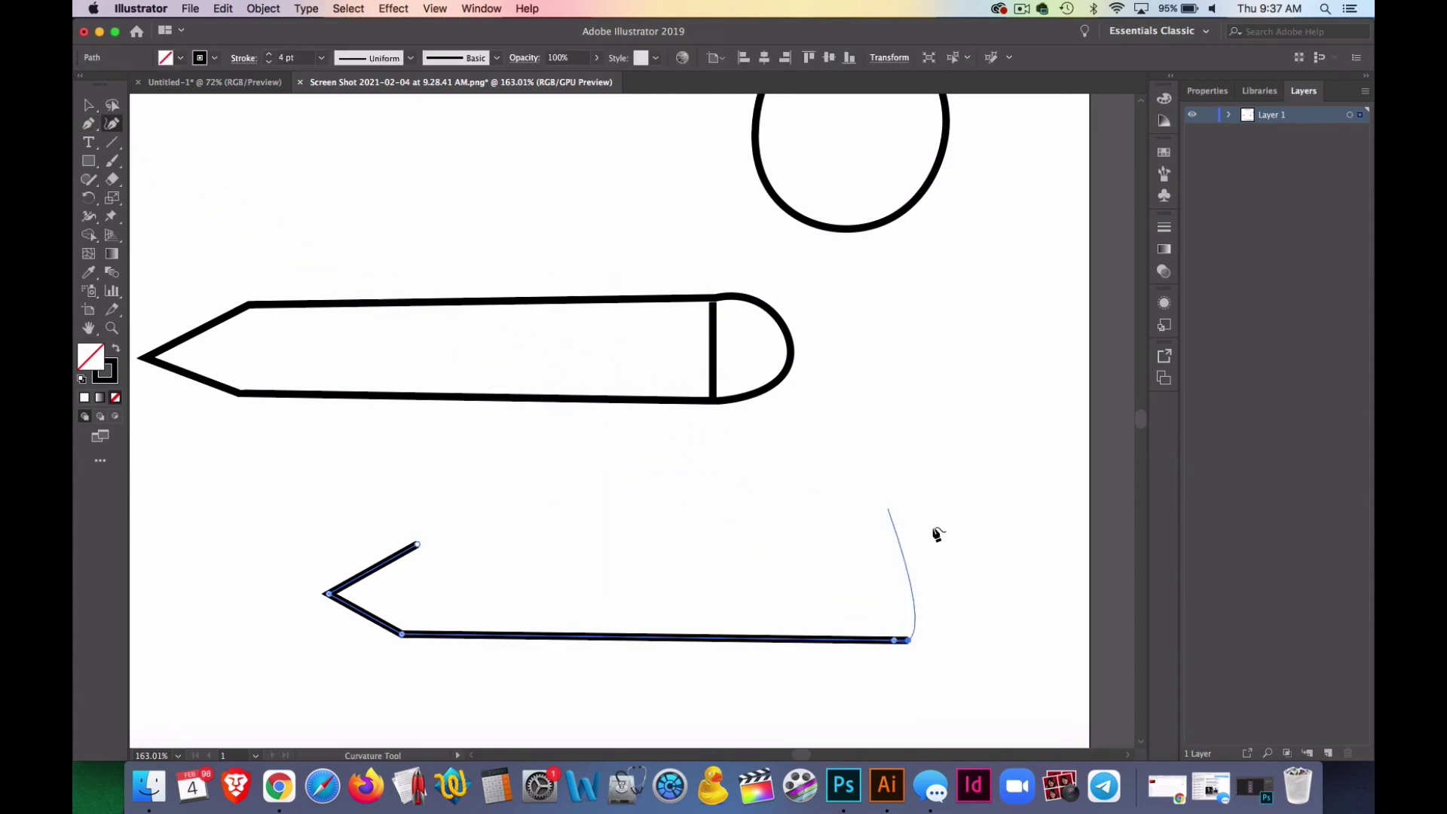
pyautogui.click(987, 604)
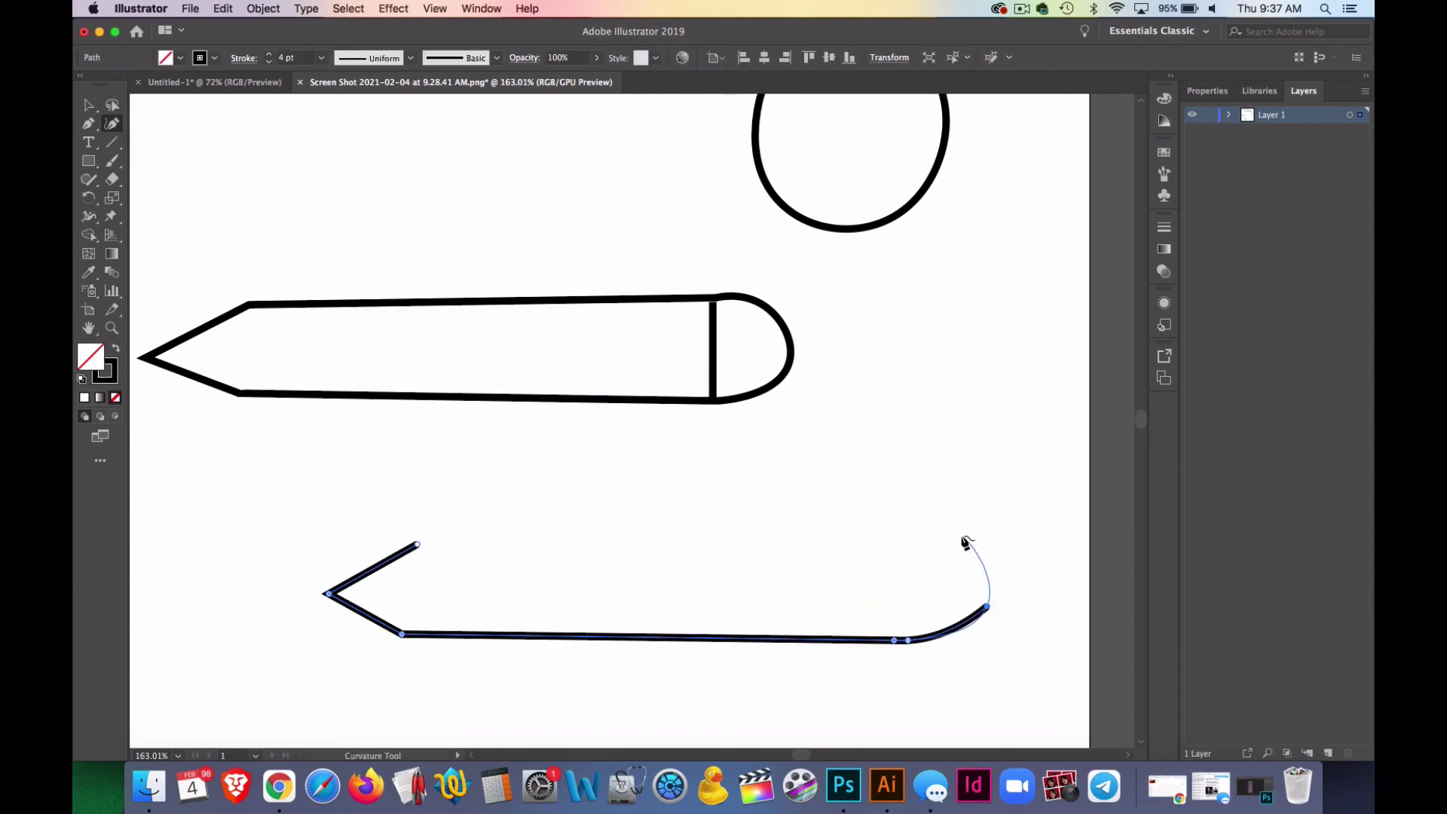
pyautogui.click(909, 527)
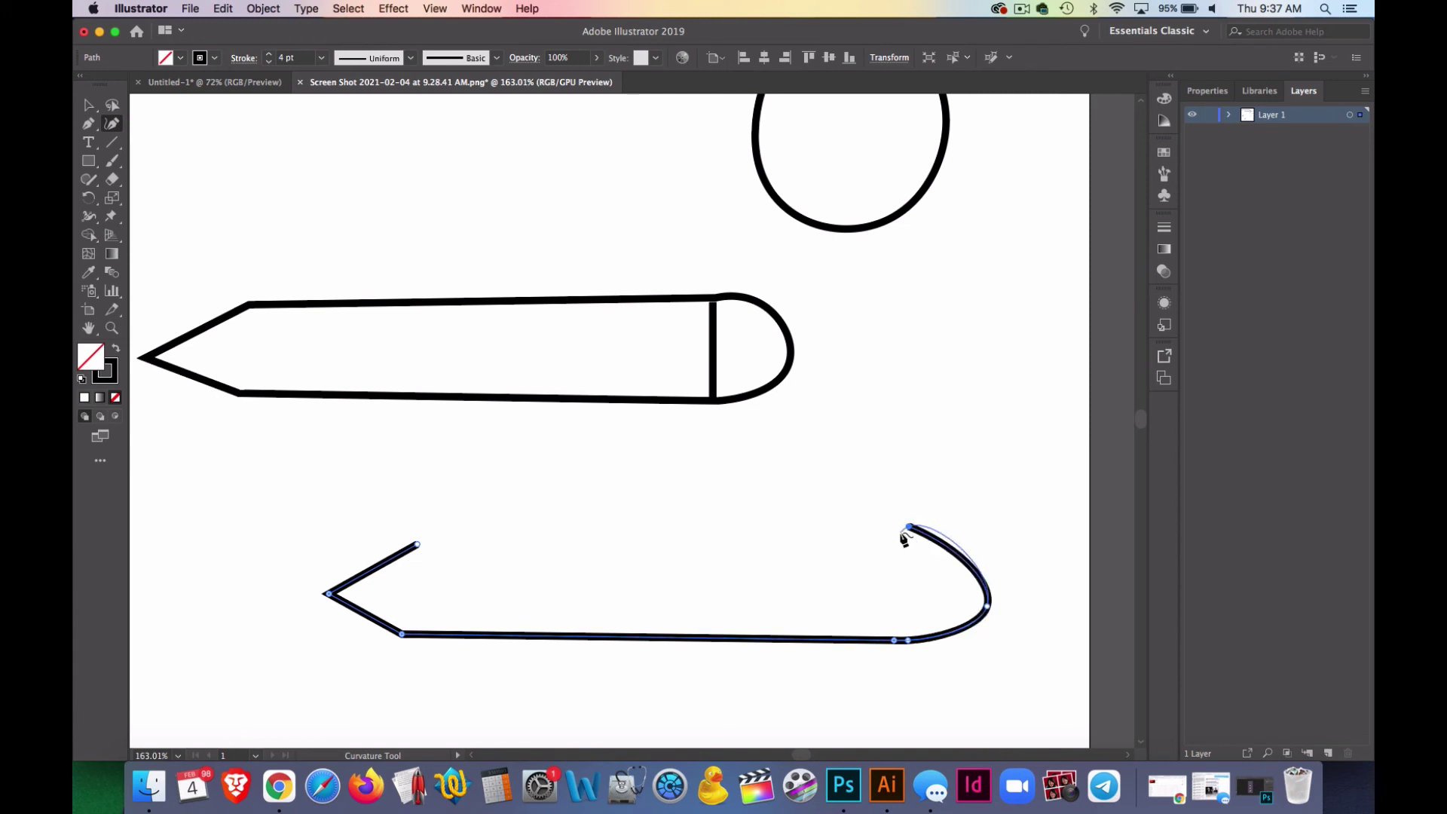
pyautogui.click(901, 536)
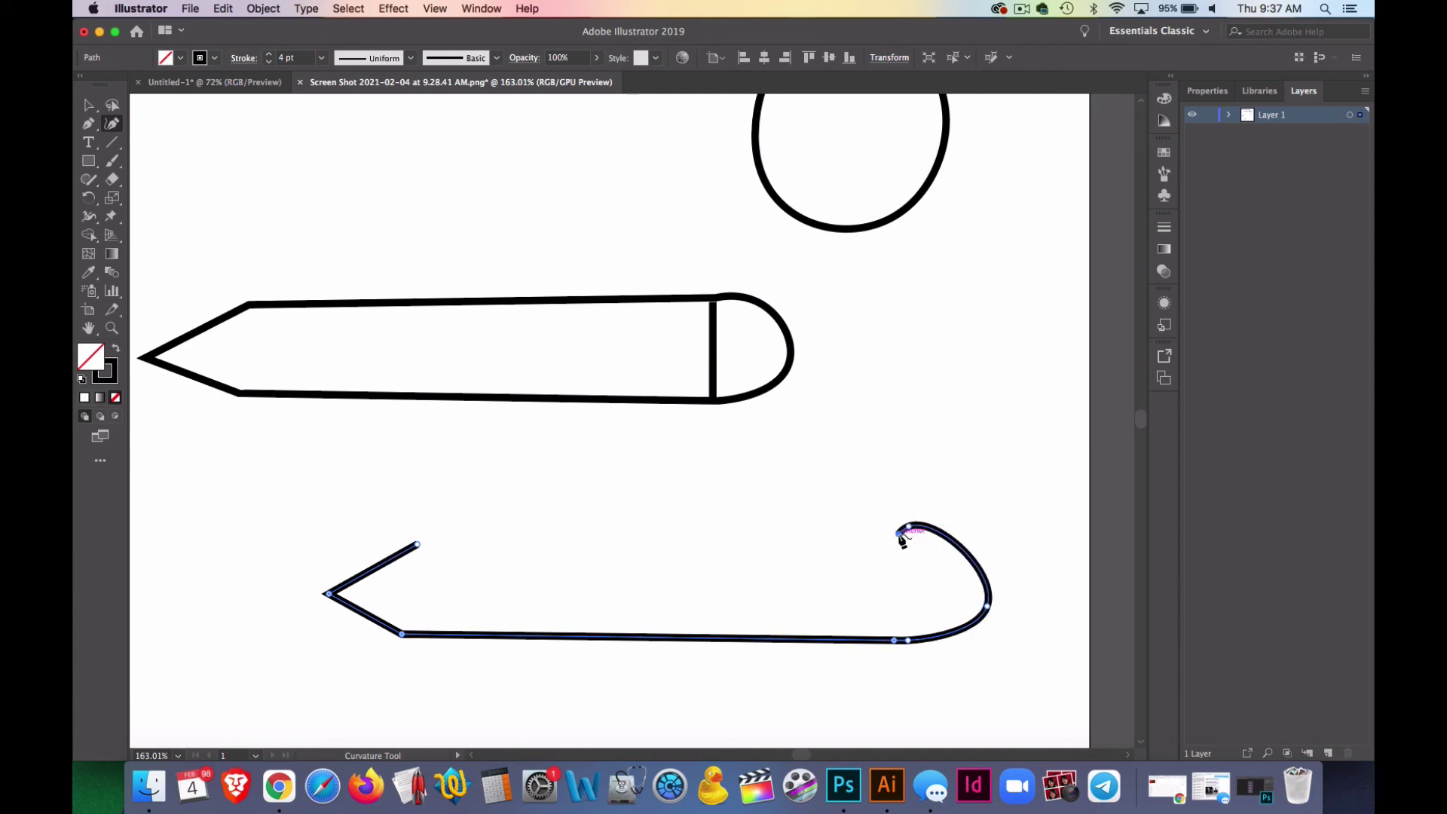
# Step: Close the second outline with a short Pen segment left from the curve's end and a long straight edge to the tip's upper end
pyautogui.click(88, 123)
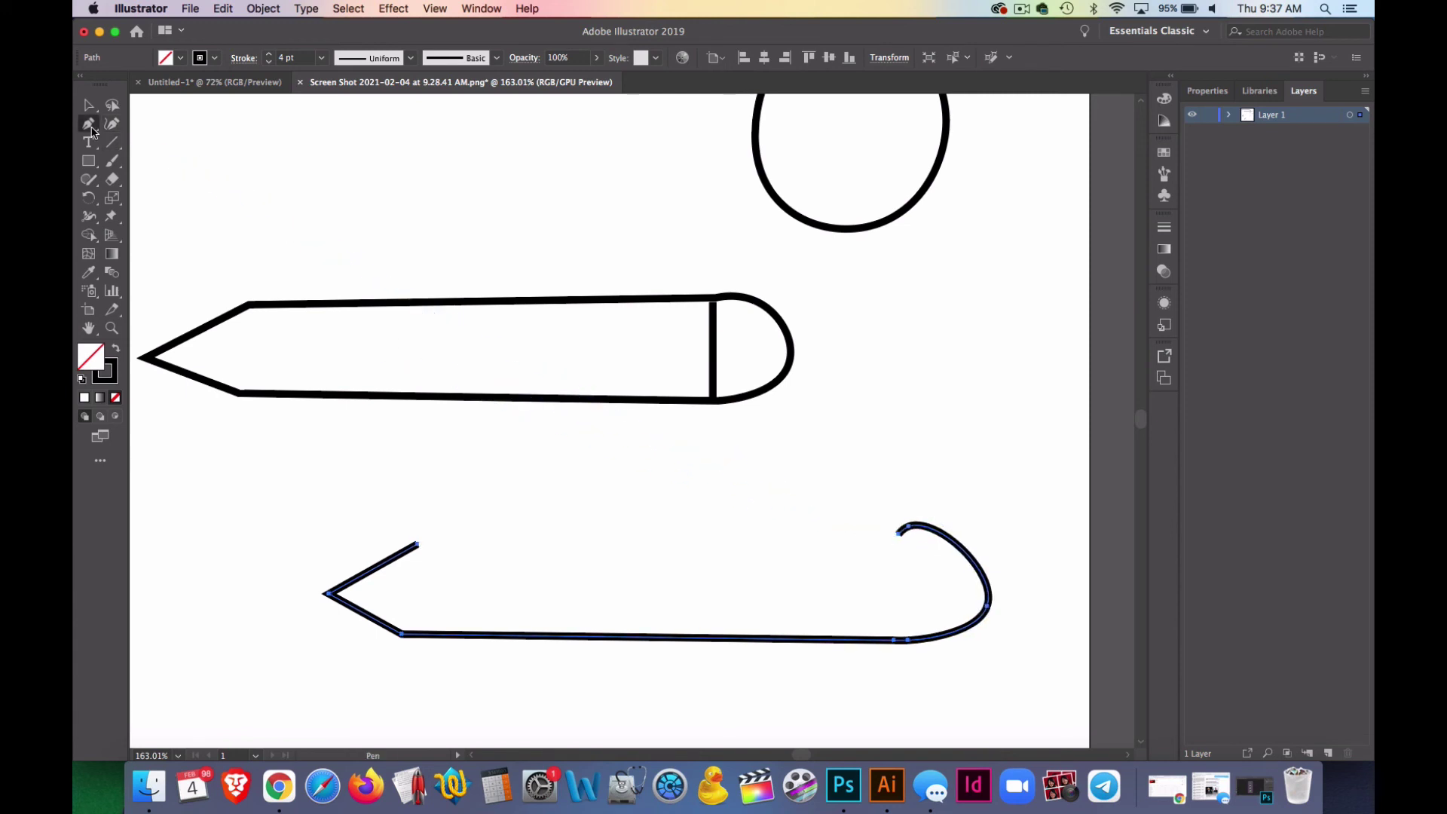
pyautogui.click(900, 533)
pyautogui.click(874, 533)
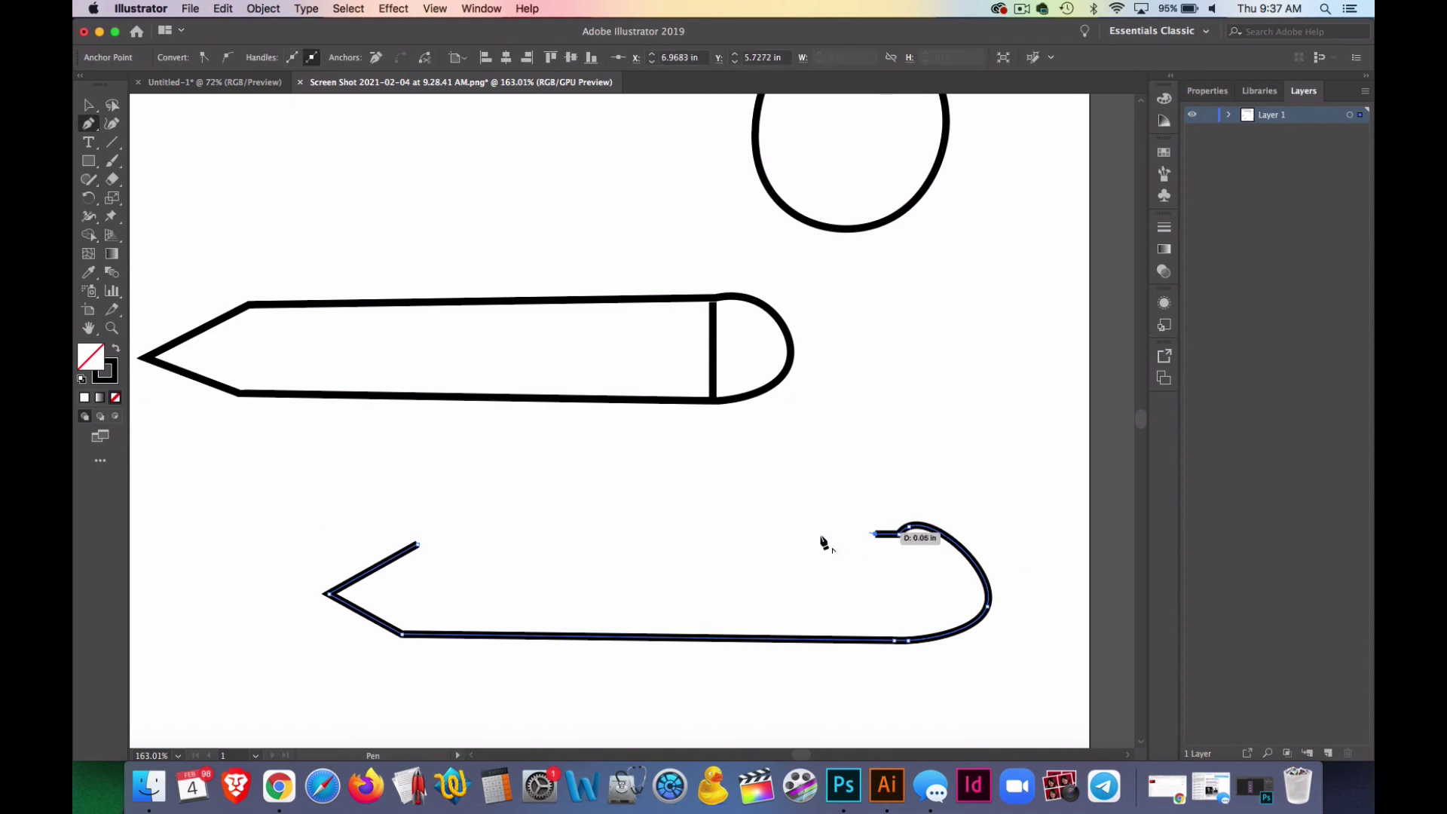
pyautogui.click(417, 543)
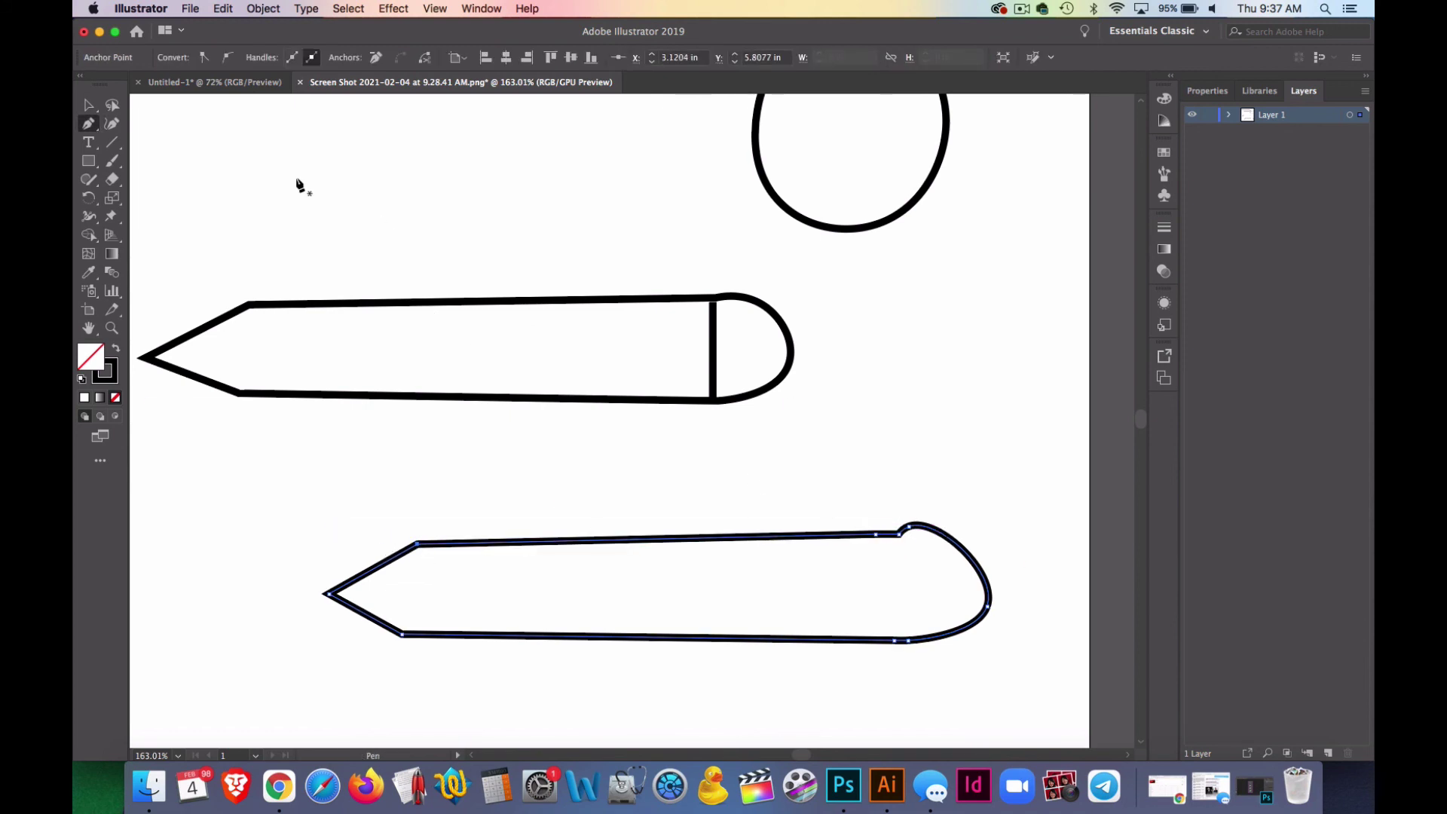
# Step: Use the Direct Selection tool to move the notch's corner anchor on the second shape's upper edge slightly up and left
pyautogui.click(92, 108)
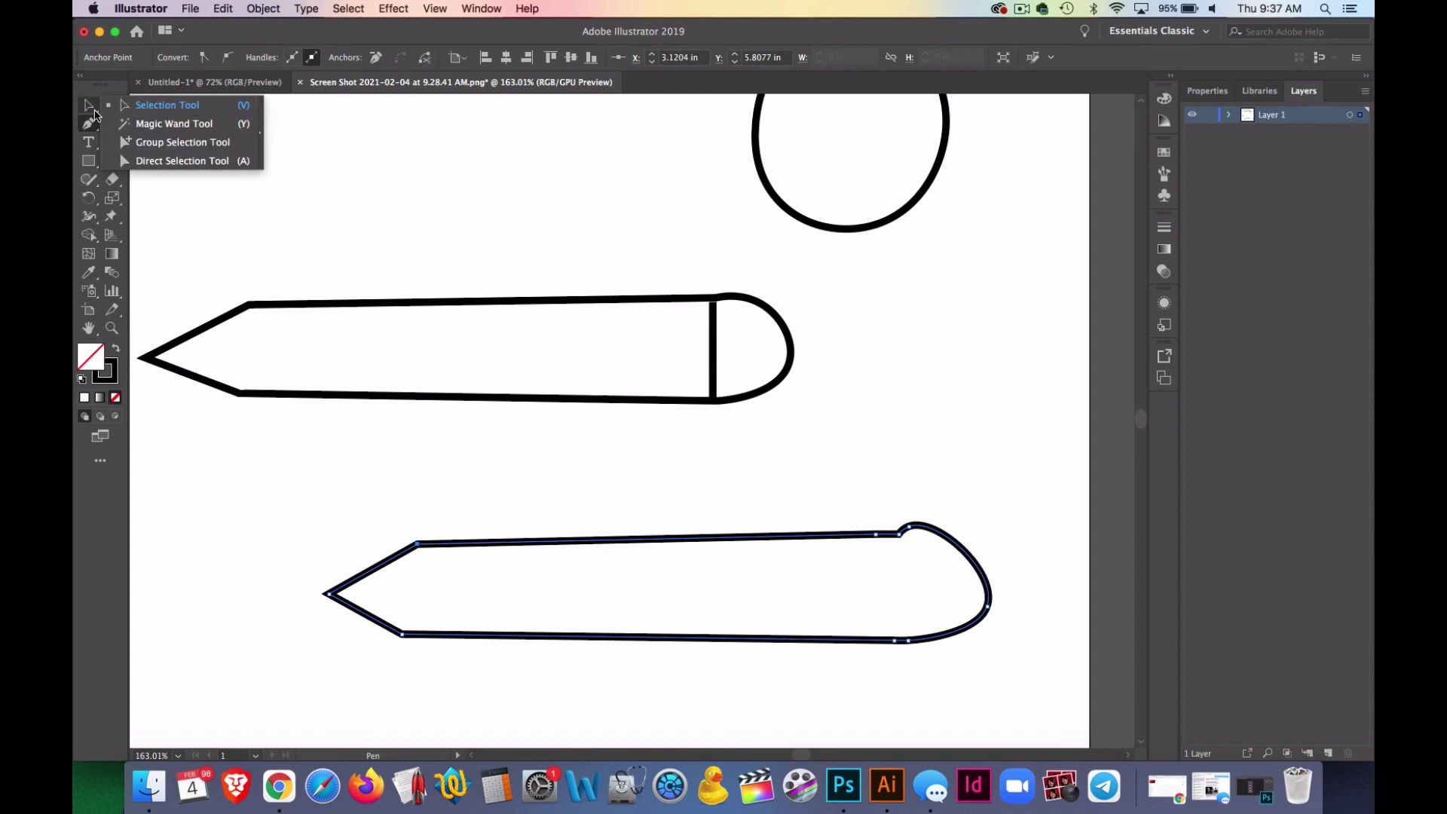
pyautogui.click(158, 169)
pyautogui.click(88, 105)
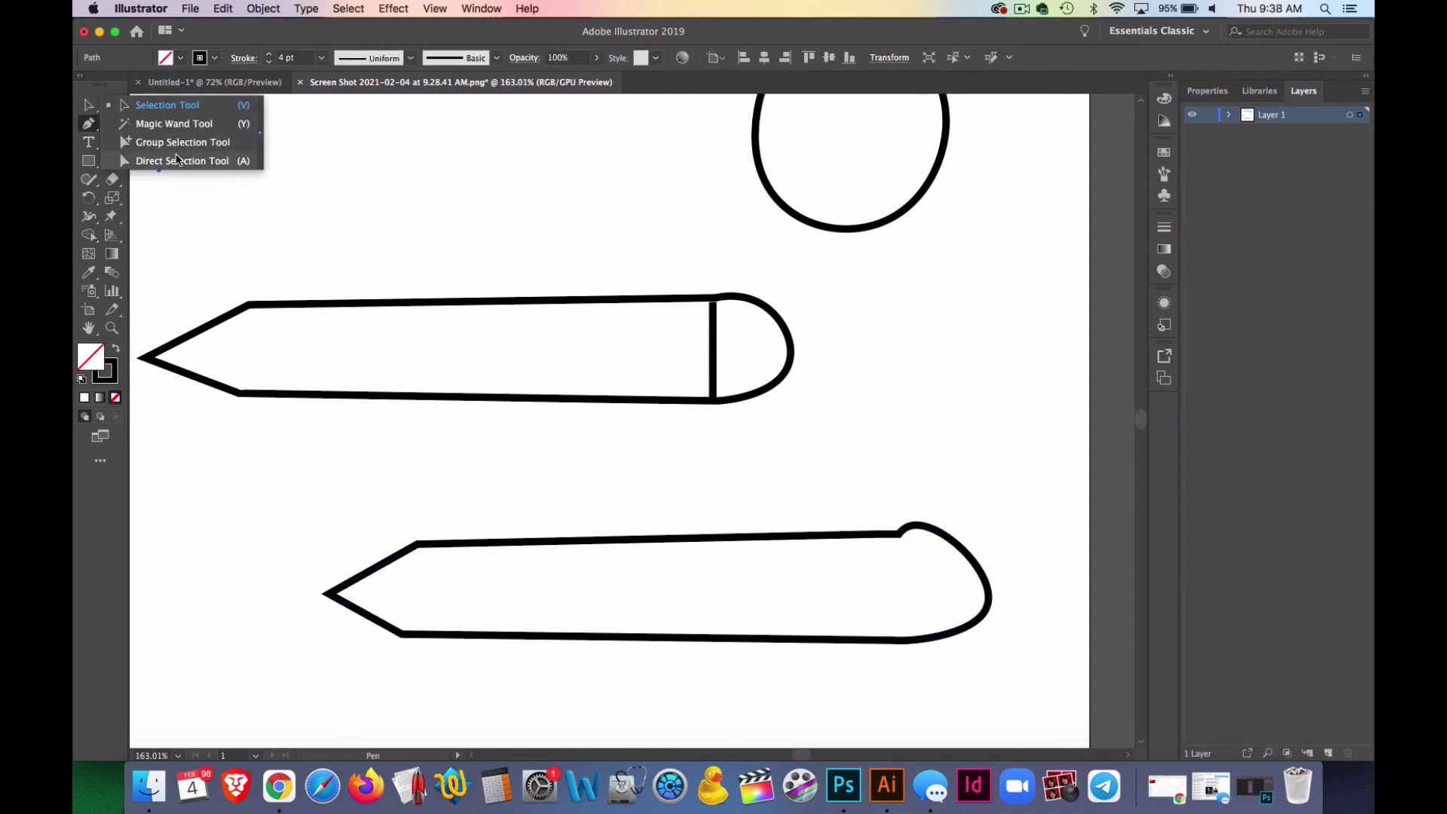
pyautogui.click(181, 158)
pyautogui.moveTo(899, 534); pyautogui.dragTo(892, 530)
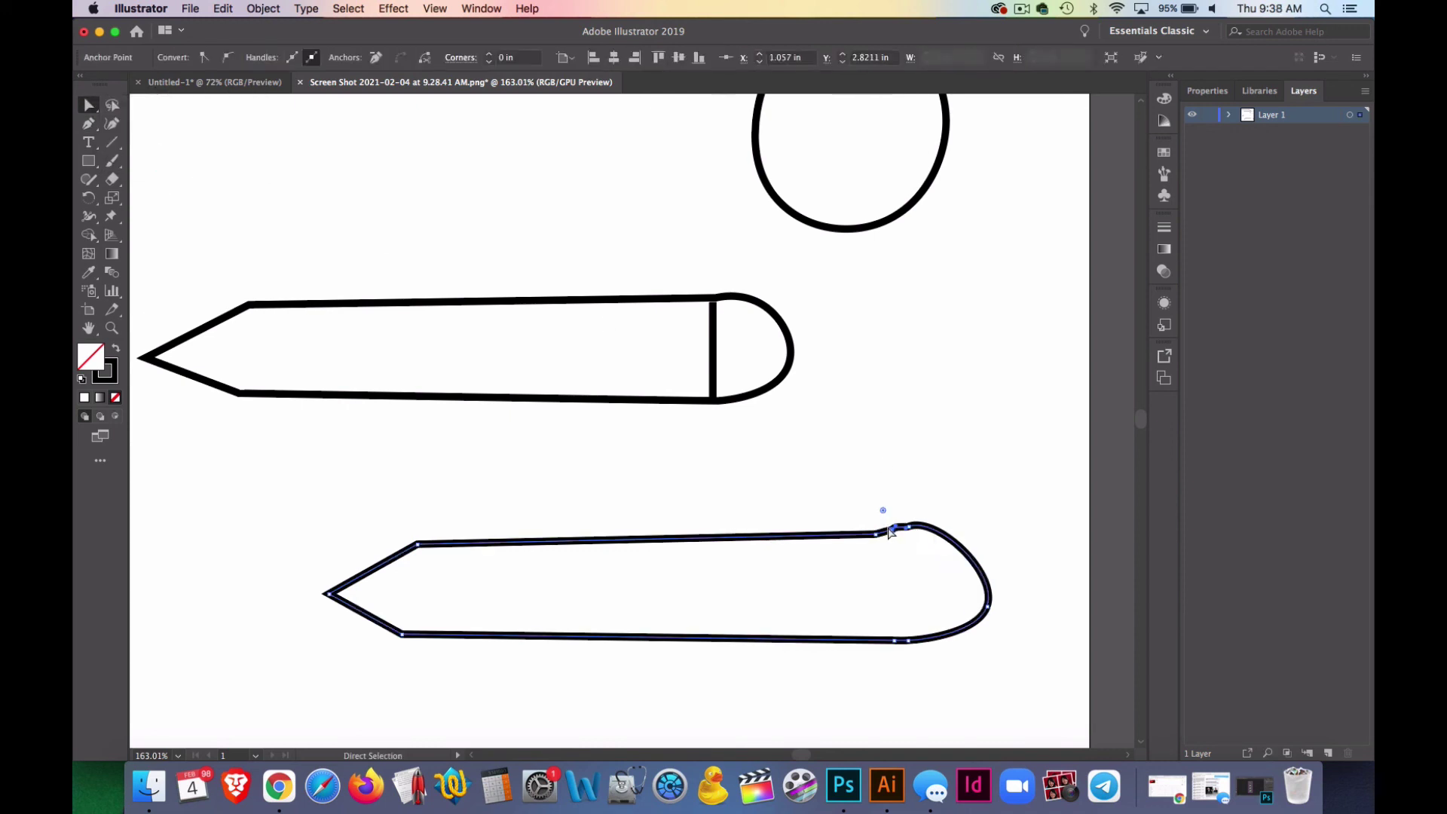
pyautogui.click(892, 536)
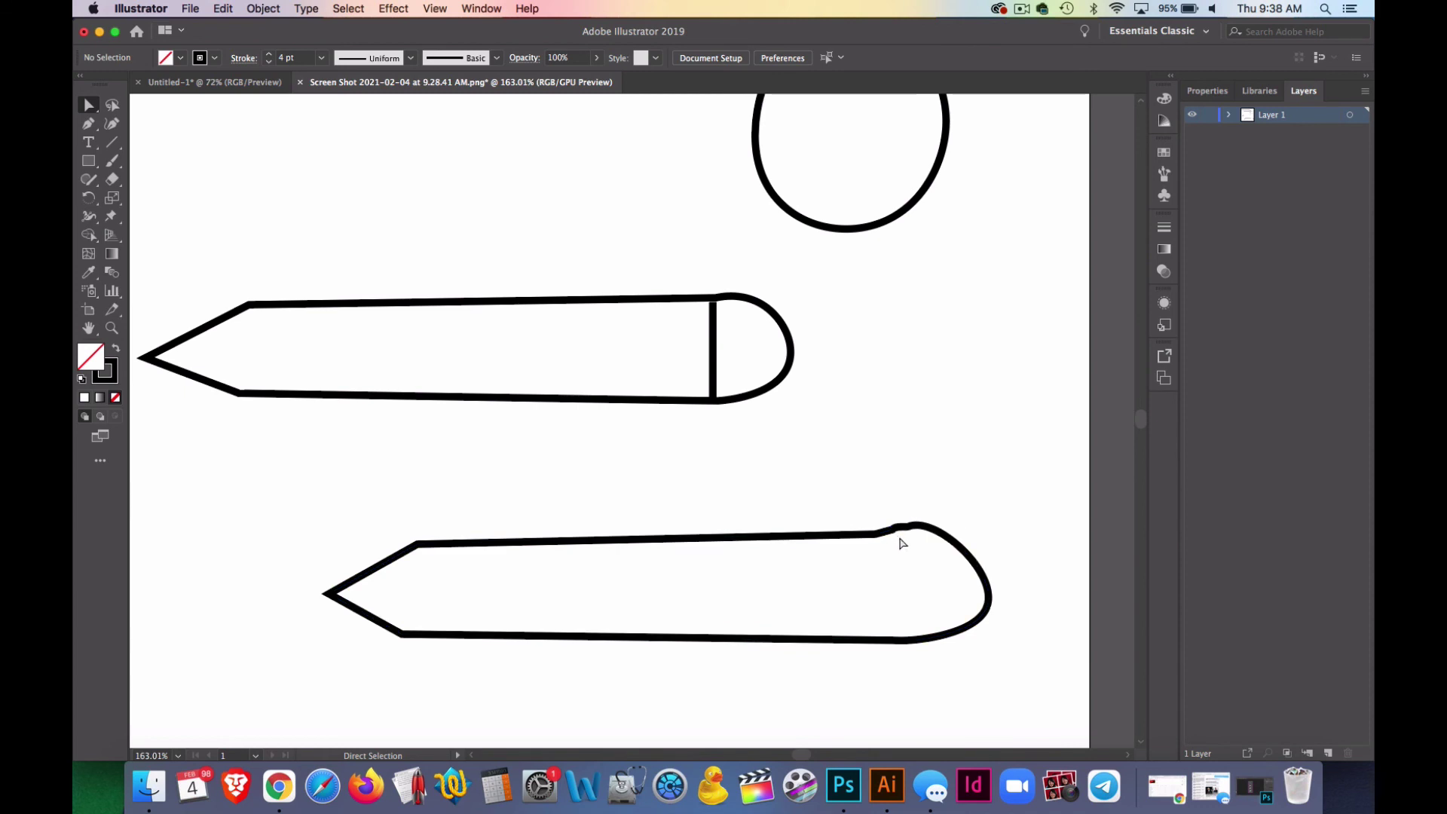
# Step: Reposition the anchors where the second shape's upper edge meets the rounded end to flatten the bump, and deselect the path
pyautogui.click(906, 536)
pyautogui.moveTo(915, 536)
pyautogui.mouseDown()
pyautogui.moveTo(933, 537)
pyautogui.moveTo(893, 535)
pyautogui.mouseUp()
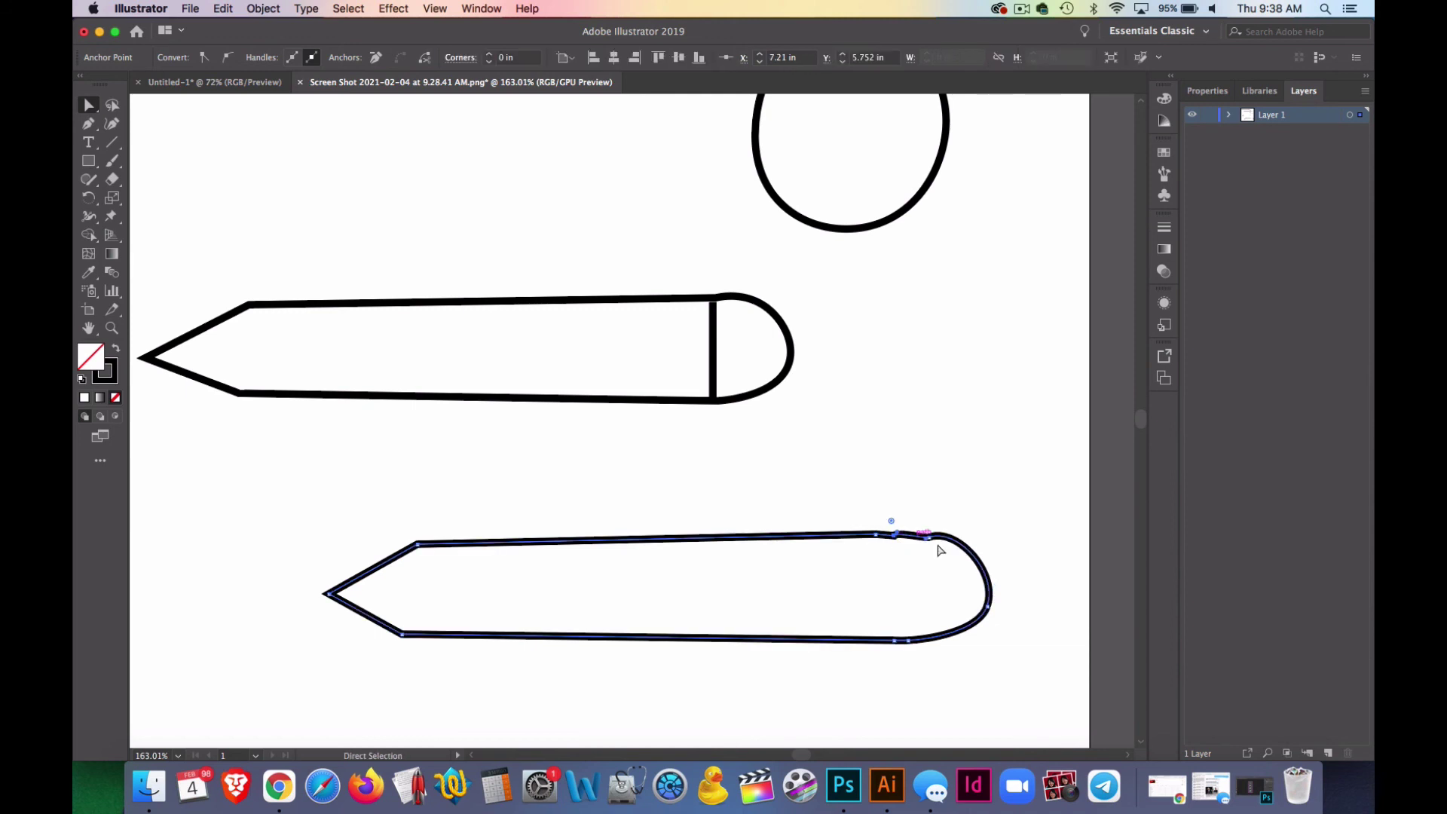
pyautogui.click(987, 617)
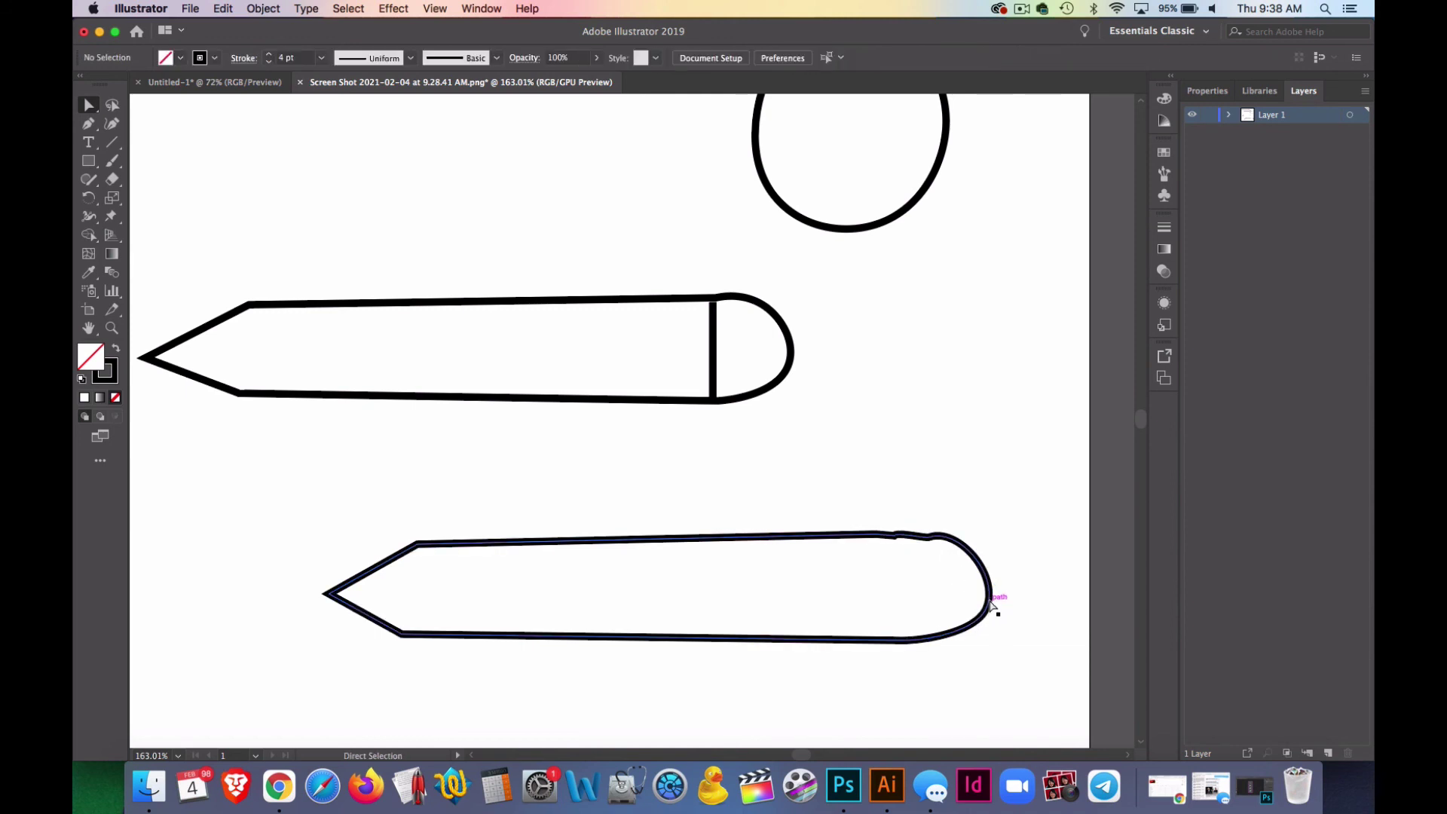
pyautogui.moveTo(989, 609)
pyautogui.mouseDown()
pyautogui.moveTo(1005, 582)
pyautogui.moveTo(993, 603)
pyautogui.mouseUp()
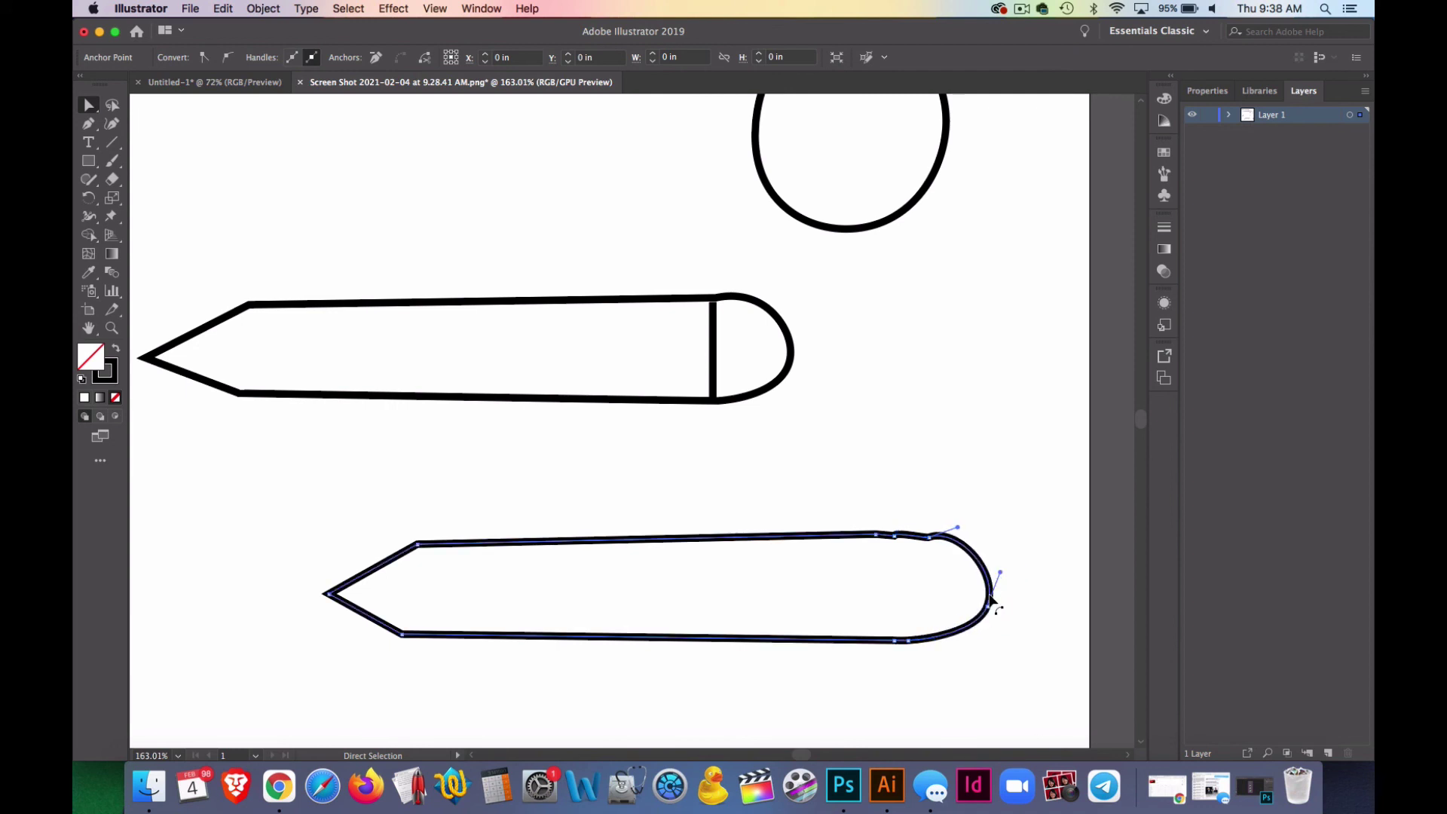
pyautogui.moveTo(928, 537); pyautogui.dragTo(922, 537)
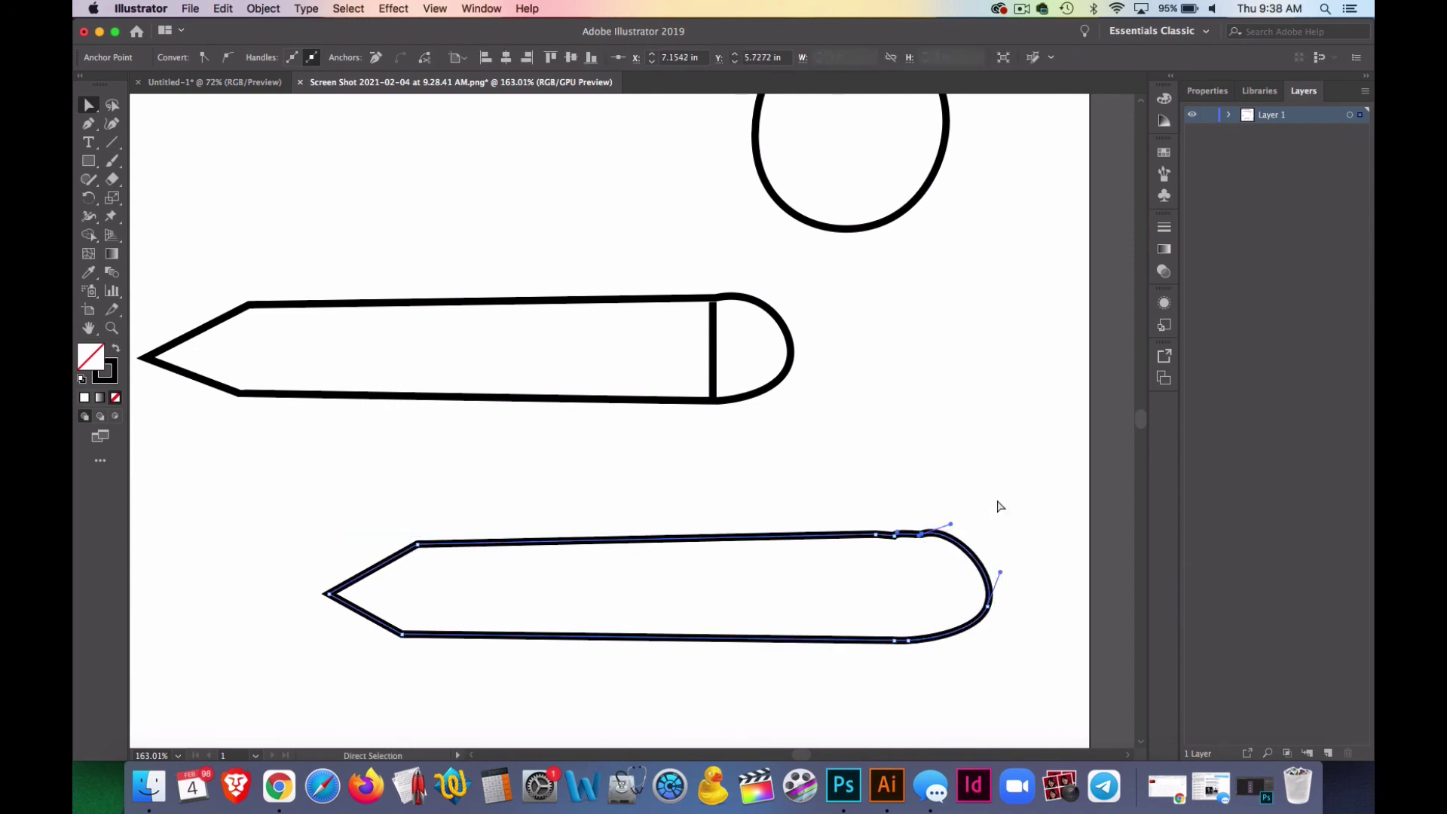
pyautogui.click(702, 495)
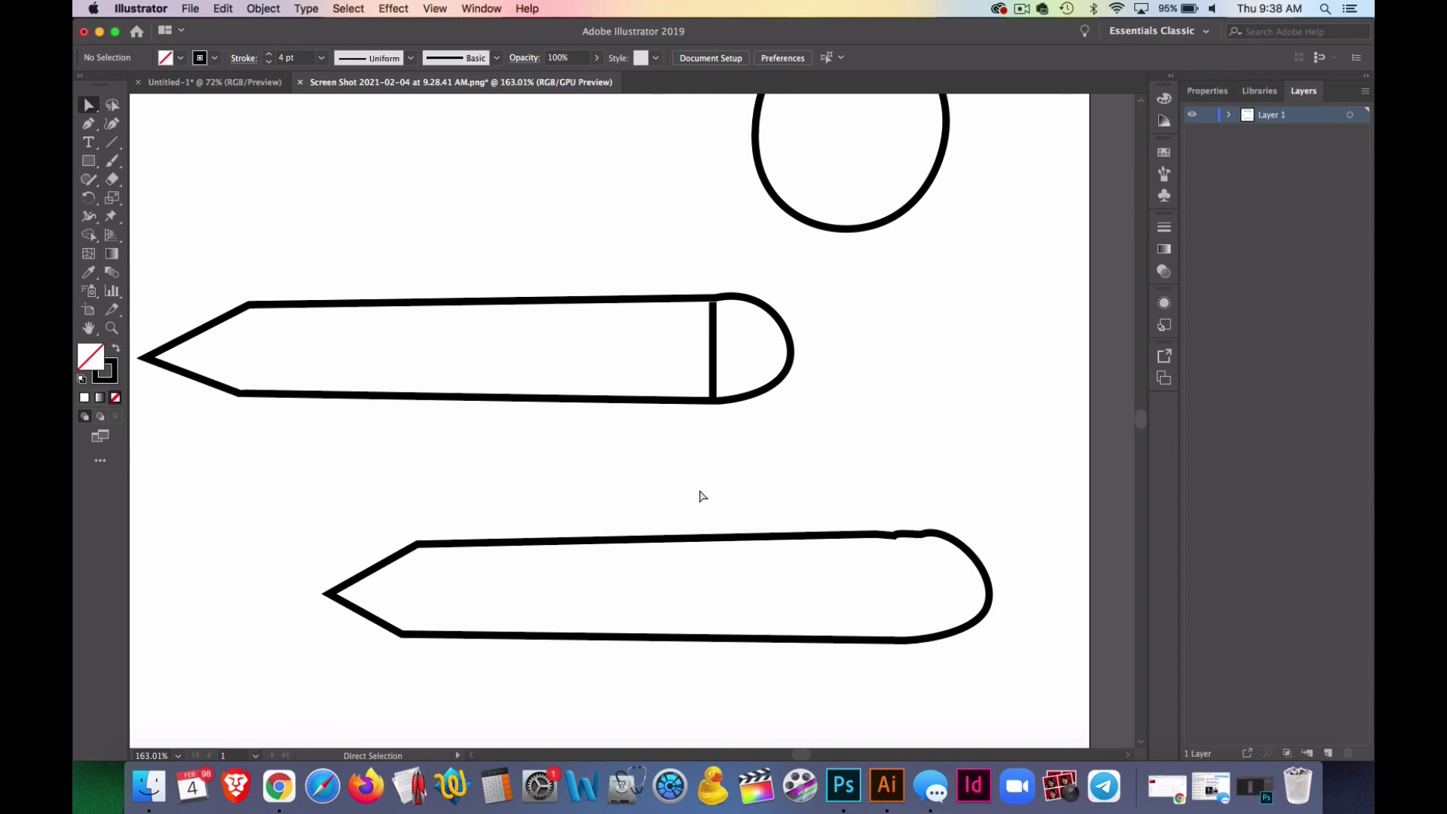